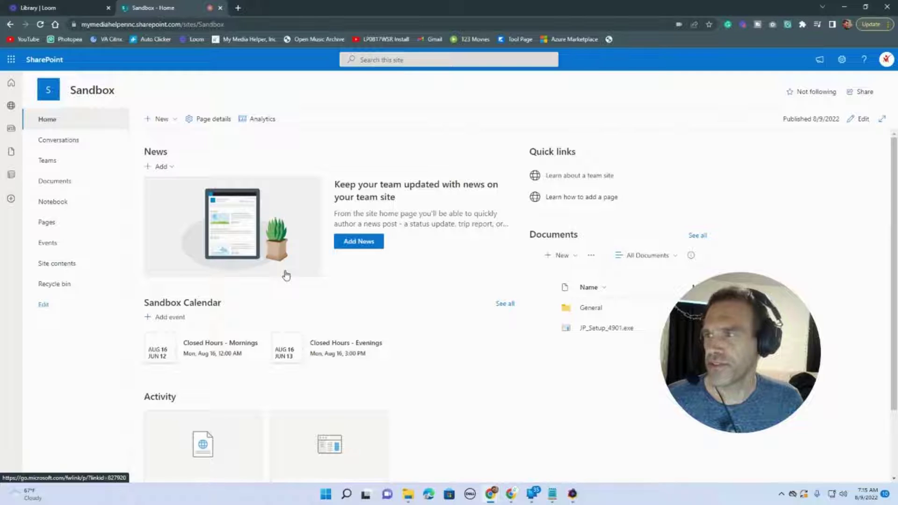
- Open the Sandbox site's Site contents page from the settings gear menu
{"action": "left_click_drag", "start_coordinate": [759, 366], "coordinate": [185, 387]}
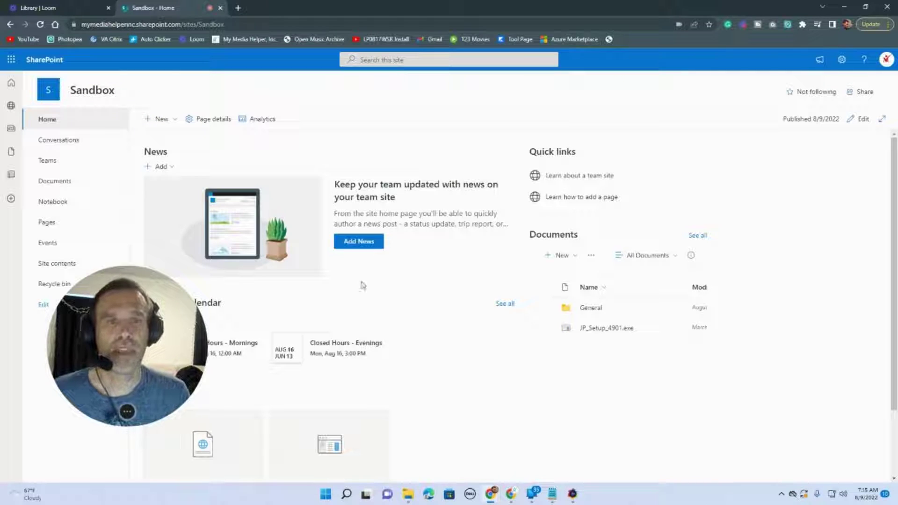
{"action": "left_click", "coordinate": [841, 68]}
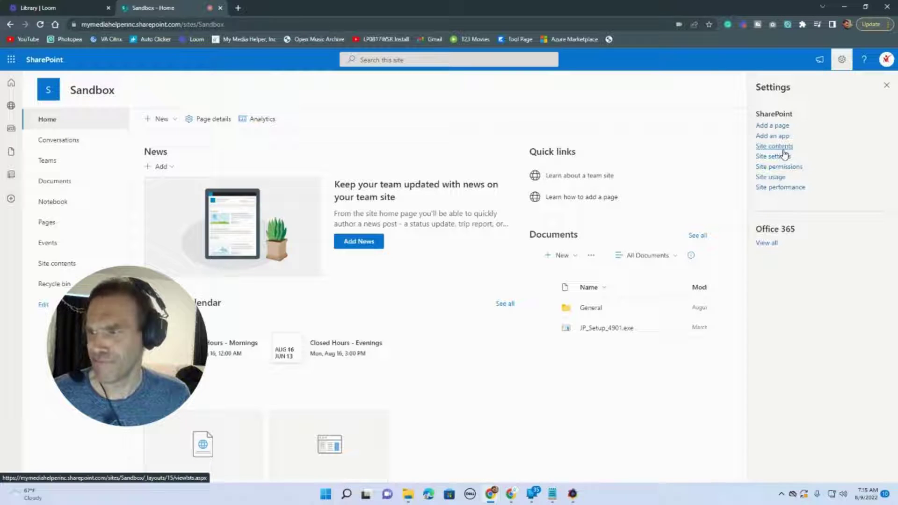
{"action": "left_click", "coordinate": [783, 149]}
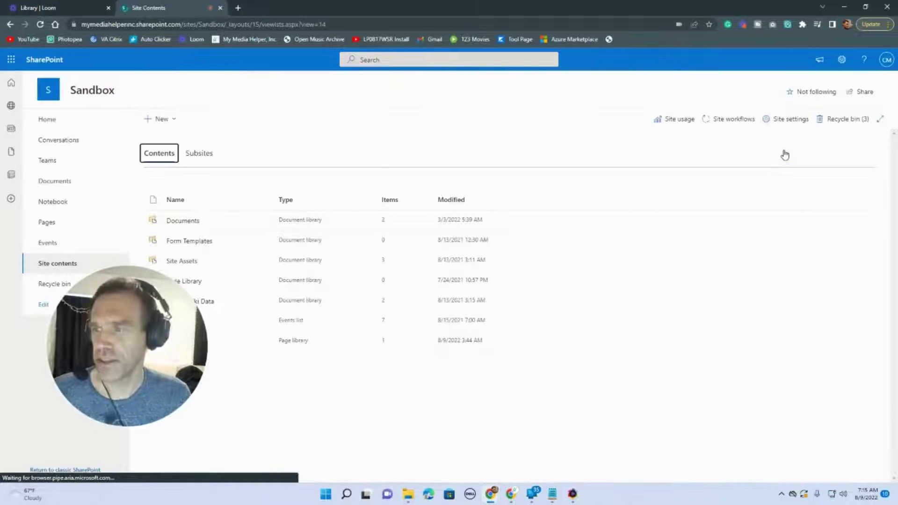
{"action": "left_click_drag", "start_coordinate": [136, 368], "coordinate": [700, 328]}
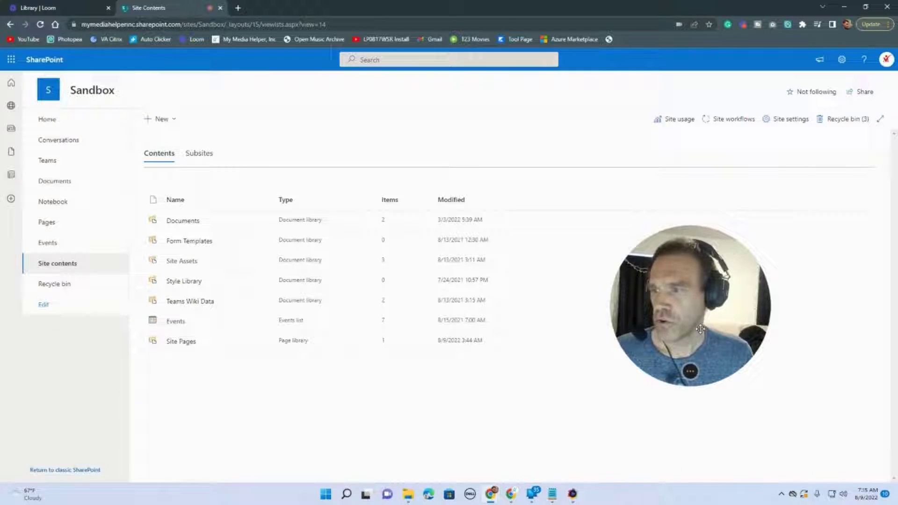
{"action": "mouse_move", "coordinate": [685, 337]}
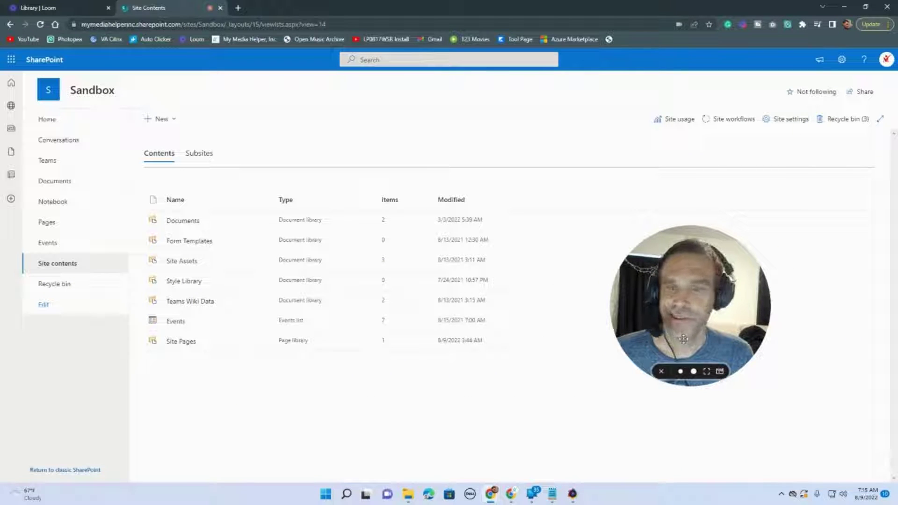
{"action": "left_click", "coordinate": [173, 123]}
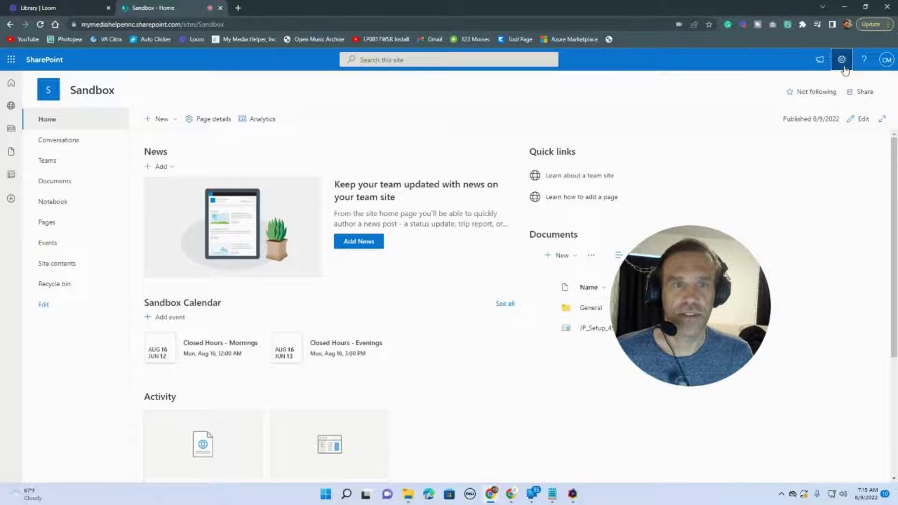
{"action": "left_click", "coordinate": [842, 60]}
{"action": "left_click", "coordinate": [775, 146]}
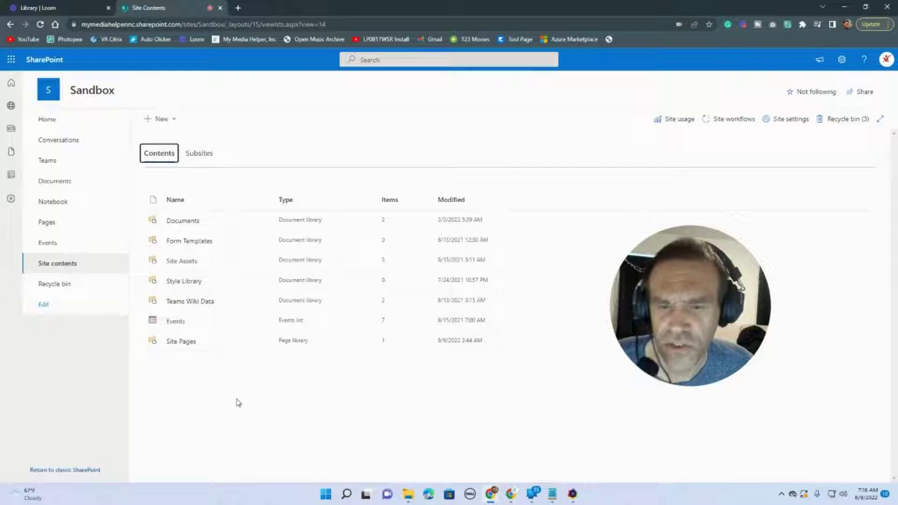
- Start adding a new app and browse the available apps to find Calendar
{"action": "left_click", "coordinate": [175, 120]}
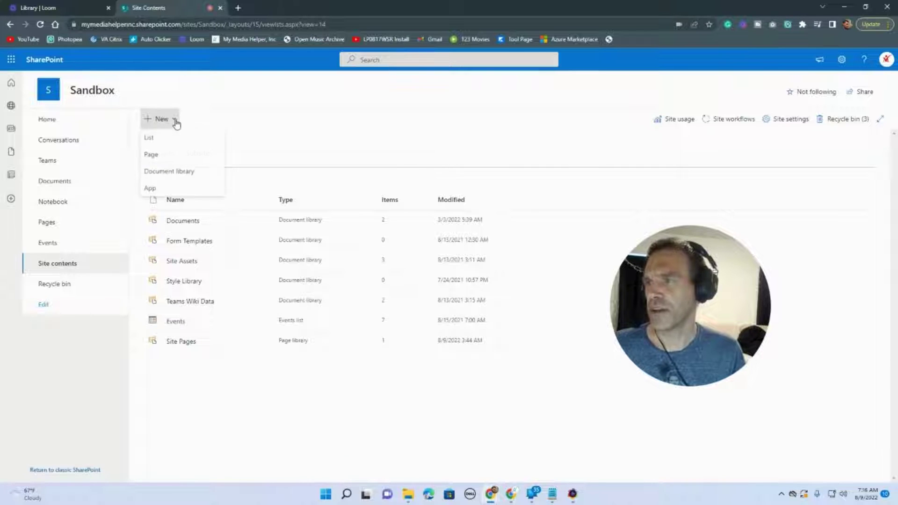
{"action": "left_click", "coordinate": [169, 192]}
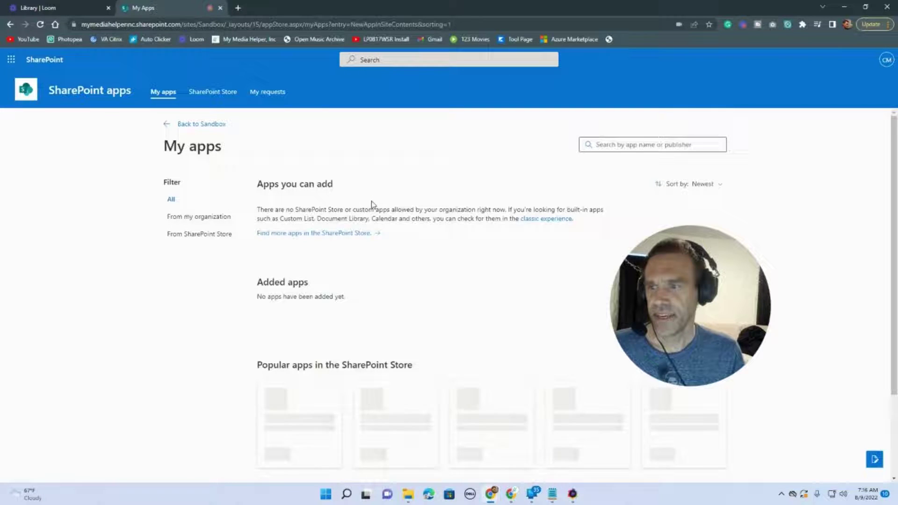
{"action": "scroll", "coordinate": [352, 237], "scroll_direction": "down", "scroll_amount": 1}
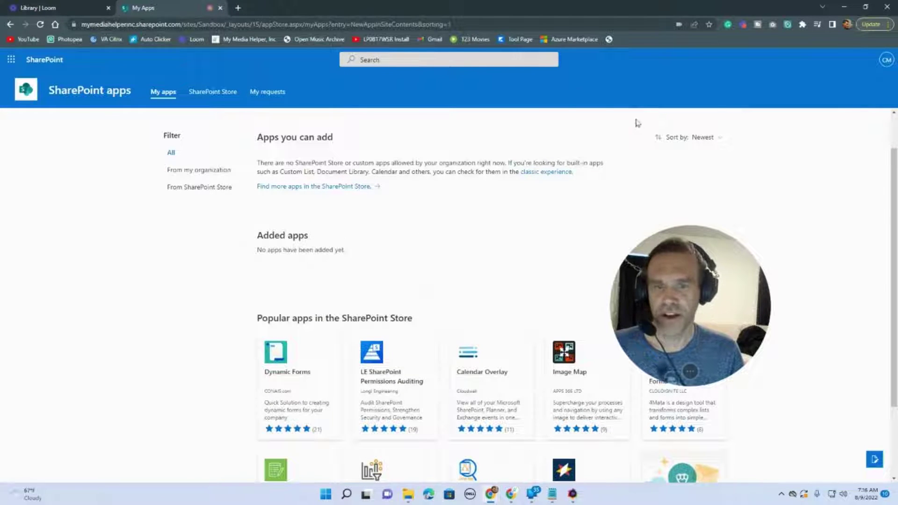
{"action": "left_click_drag", "start_coordinate": [768, 375], "coordinate": [886, 346]}
{"action": "left_click_drag", "start_coordinate": [782, 275], "coordinate": [709, 269]}
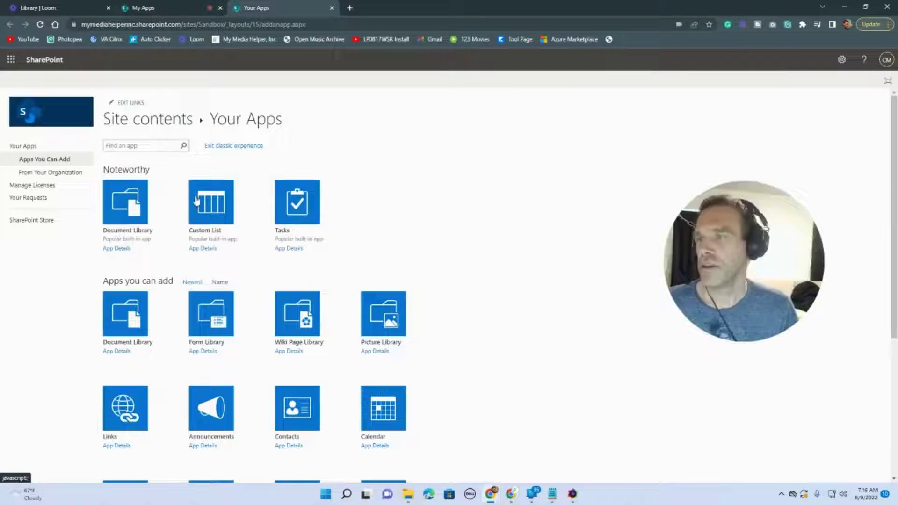
{"action": "scroll", "coordinate": [382, 245], "scroll_direction": "down", "scroll_amount": 2}
{"action": "scroll", "coordinate": [381, 245], "scroll_direction": "up", "scroll_amount": 2}
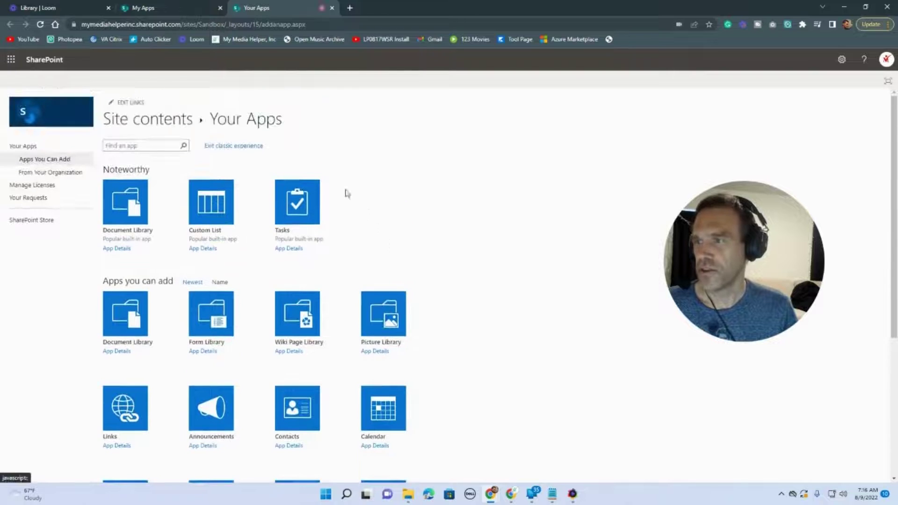
{"action": "scroll", "coordinate": [385, 341], "scroll_direction": "down", "scroll_amount": 3}
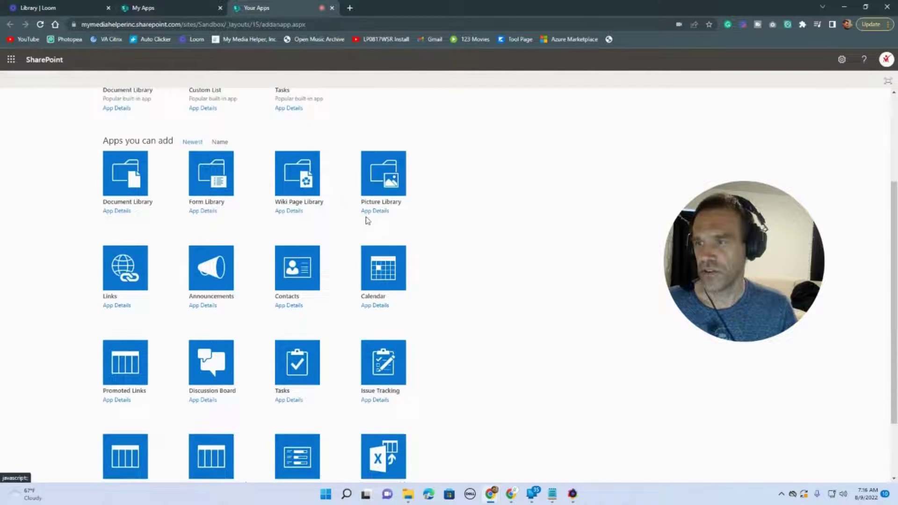
{"action": "scroll", "coordinate": [366, 218], "scroll_direction": "up", "scroll_amount": 3}
{"action": "scroll", "coordinate": [367, 223], "scroll_direction": "down", "scroll_amount": 4}
- Create a Calendar app named 'Main Calendar'
{"action": "left_click", "coordinate": [383, 231]}
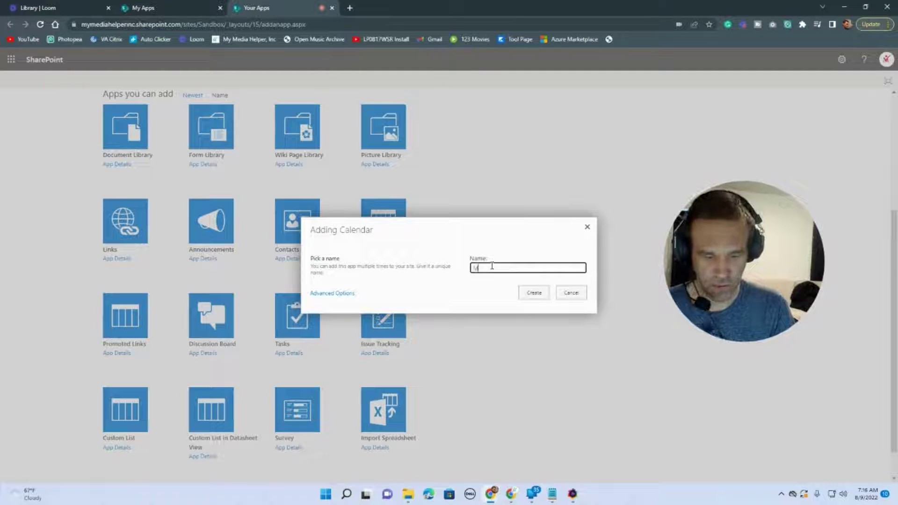
{"action": "type", "text": "Main Calen"}
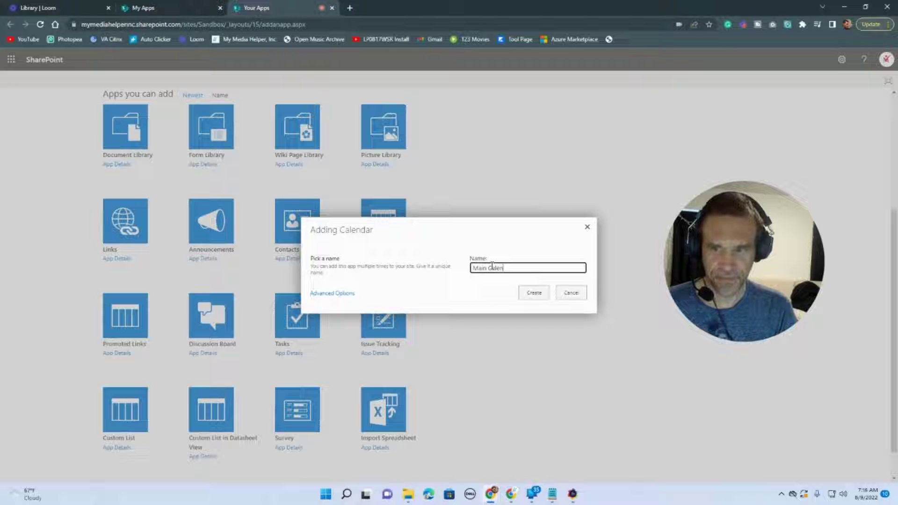
{"action": "type", "text": "dar"}
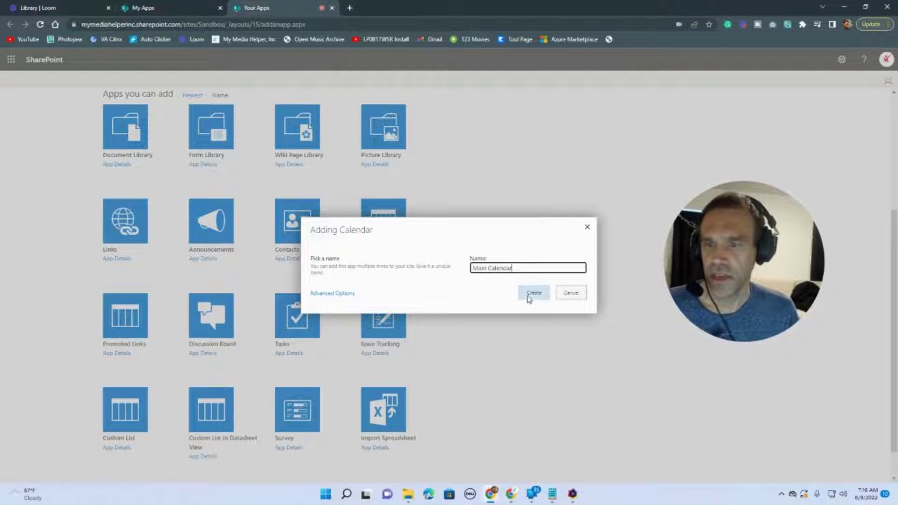
{"action": "left_click", "coordinate": [533, 292]}
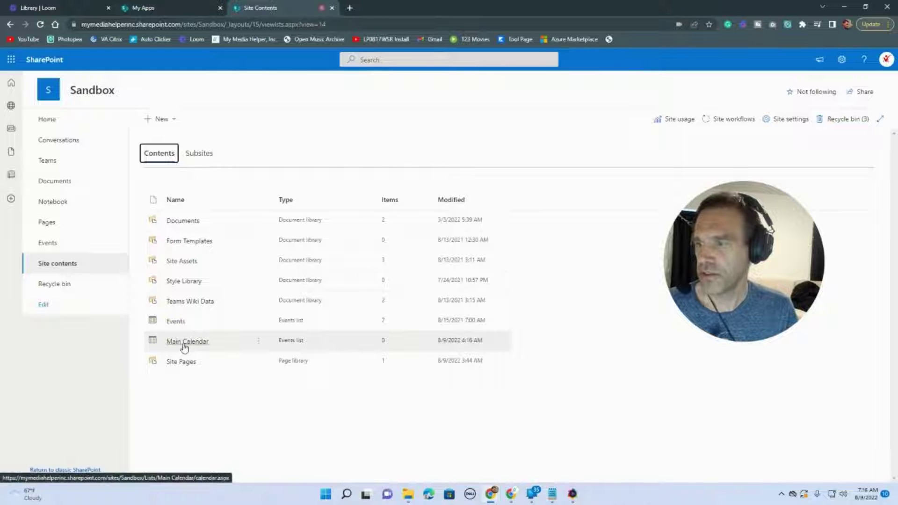
- Create a 'Comic Book Conventions' calendar, then return to the add-an-app page
{"action": "left_click", "coordinate": [173, 121]}
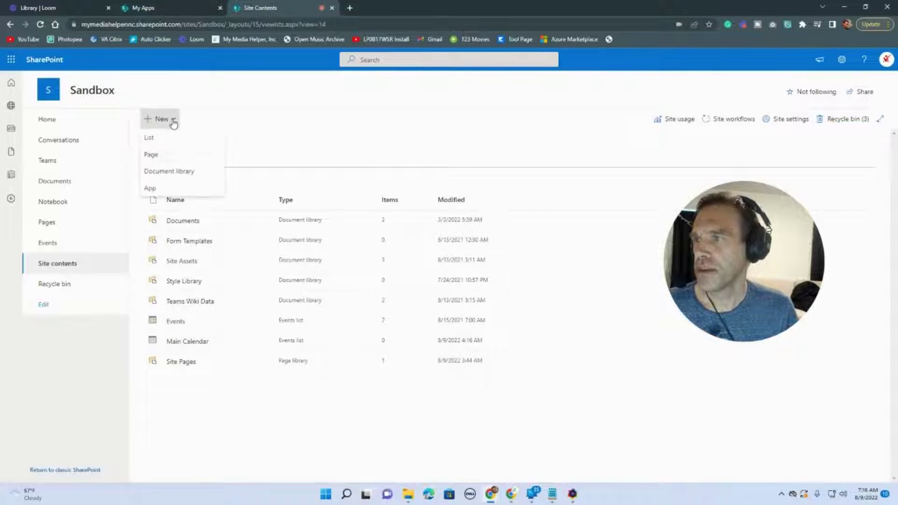
{"action": "left_click", "coordinate": [172, 189]}
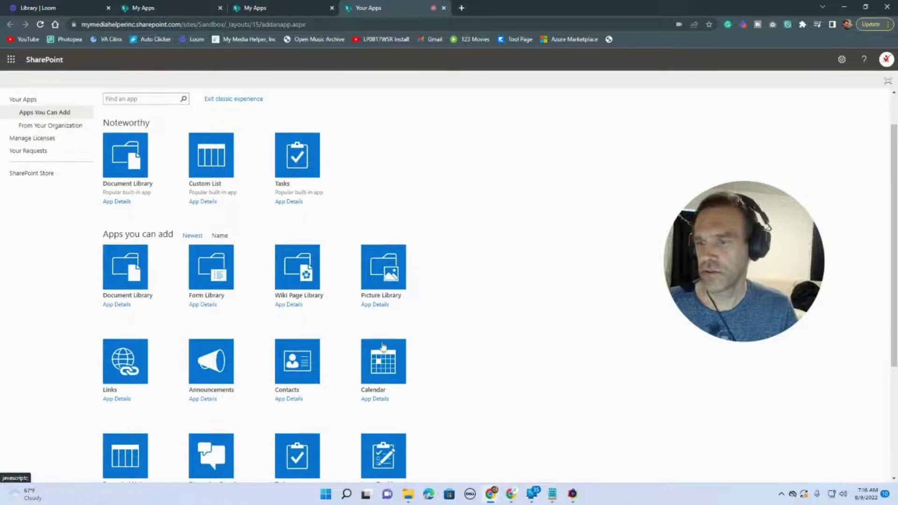
{"action": "left_click", "coordinate": [382, 358]}
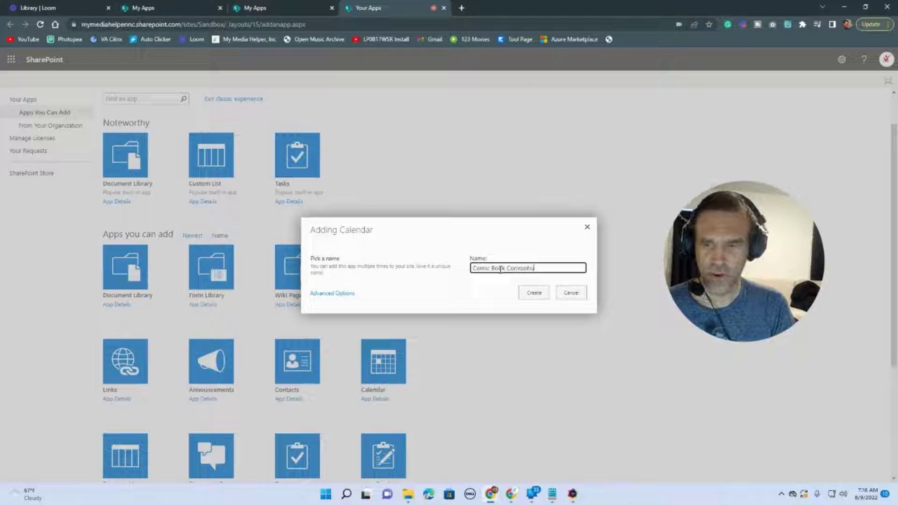
{"action": "left_click", "coordinate": [536, 296]}
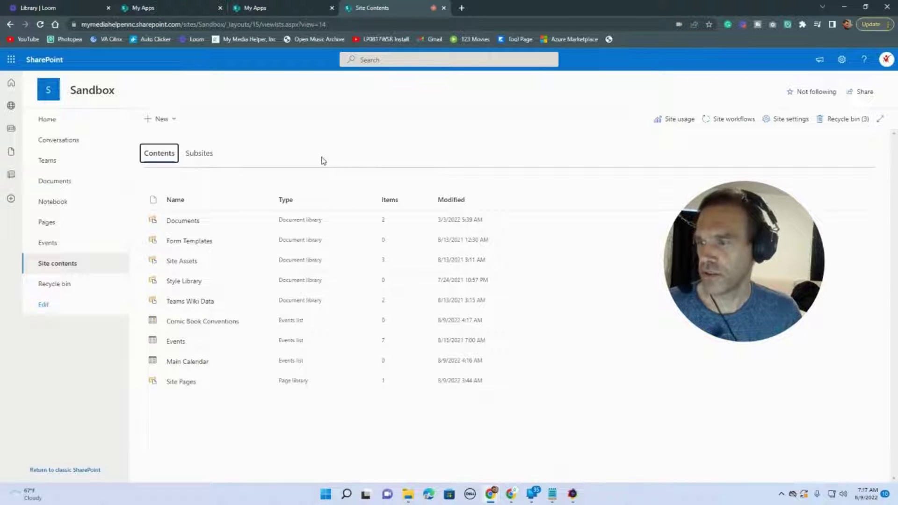
{"action": "left_click", "coordinate": [172, 121]}
{"action": "left_click", "coordinate": [168, 189]}
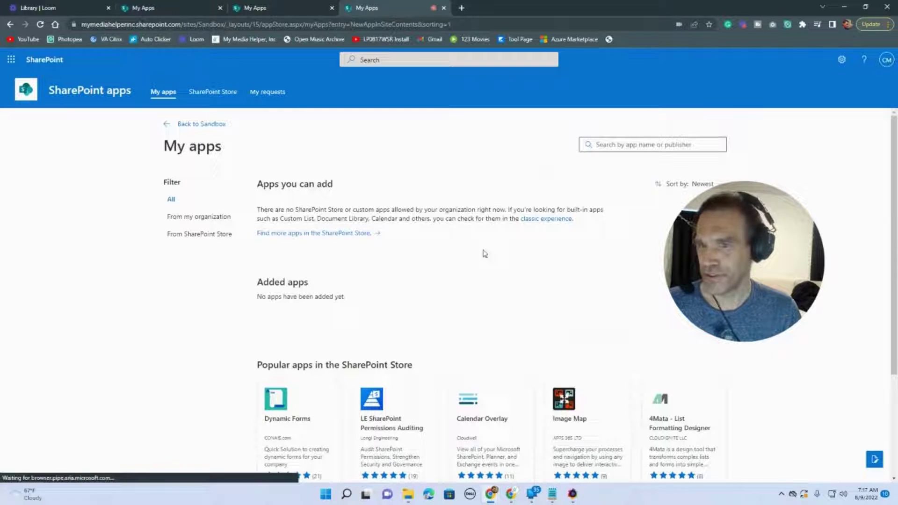
- From the classic app list, create a Calendar named 'Star Trek Conventions'
{"action": "left_click", "coordinate": [548, 219]}
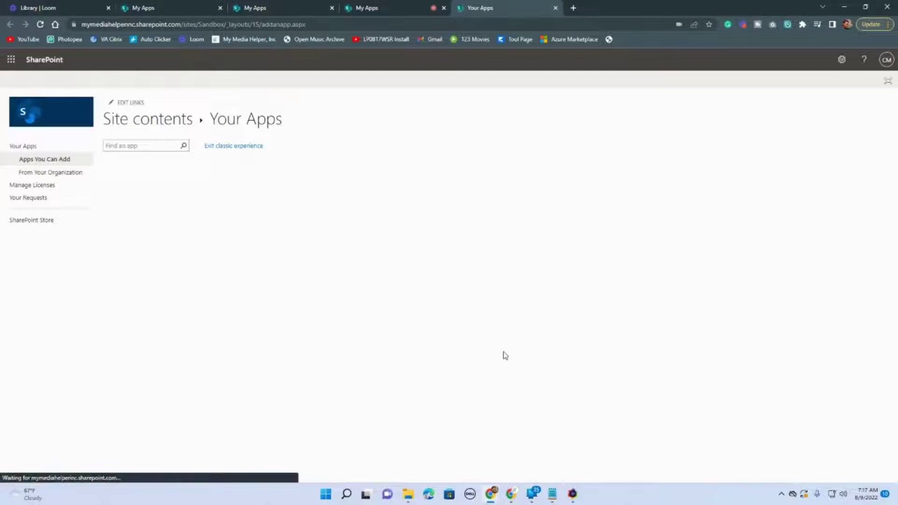
{"action": "scroll", "coordinate": [429, 322], "scroll_direction": "down", "scroll_amount": 5}
{"action": "left_click", "coordinate": [383, 241]}
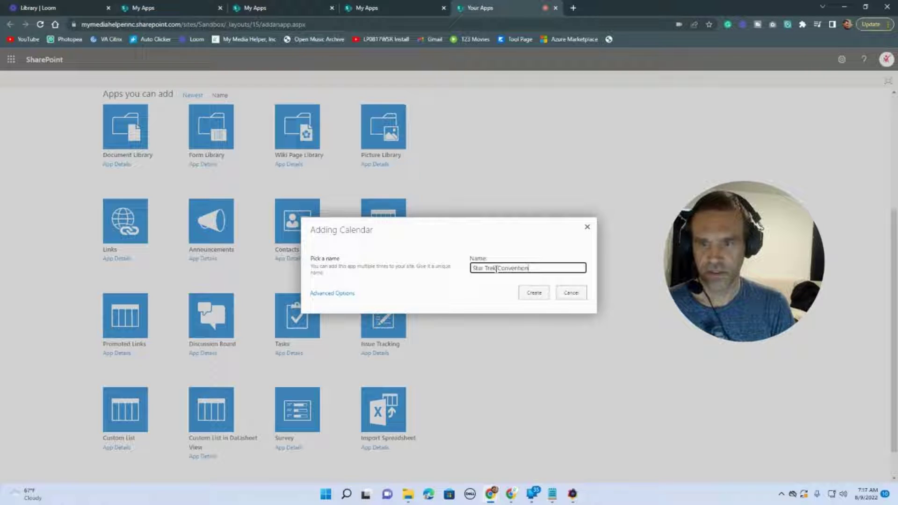
{"action": "left_click", "coordinate": [541, 295]}
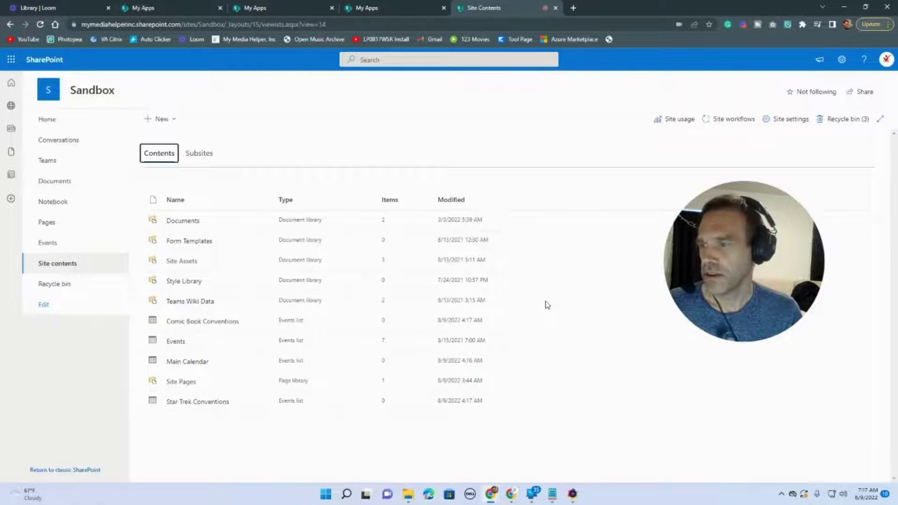
- Open Main Calendar, cancelling an accidental delete, and go to its Calendars Overlay settings
{"action": "right_click", "coordinate": [192, 367]}
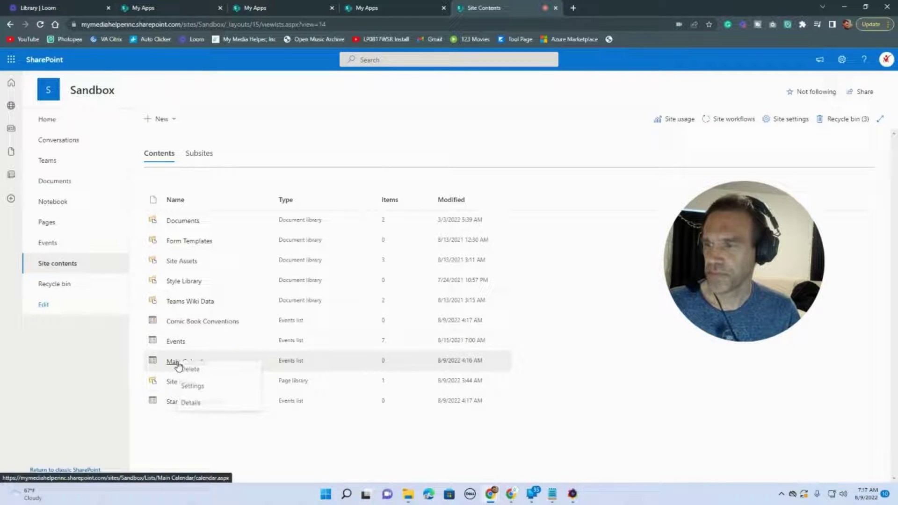
{"action": "left_click", "coordinate": [201, 371]}
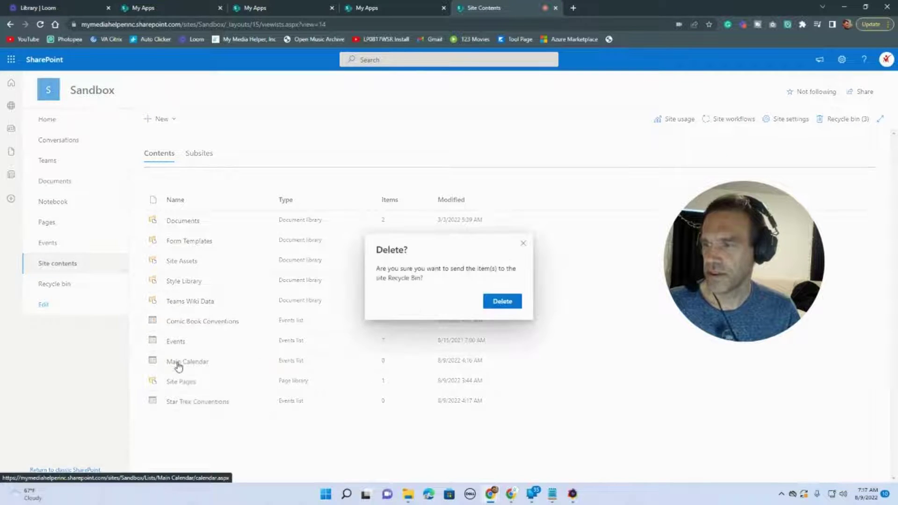
{"action": "left_click", "coordinate": [527, 246]}
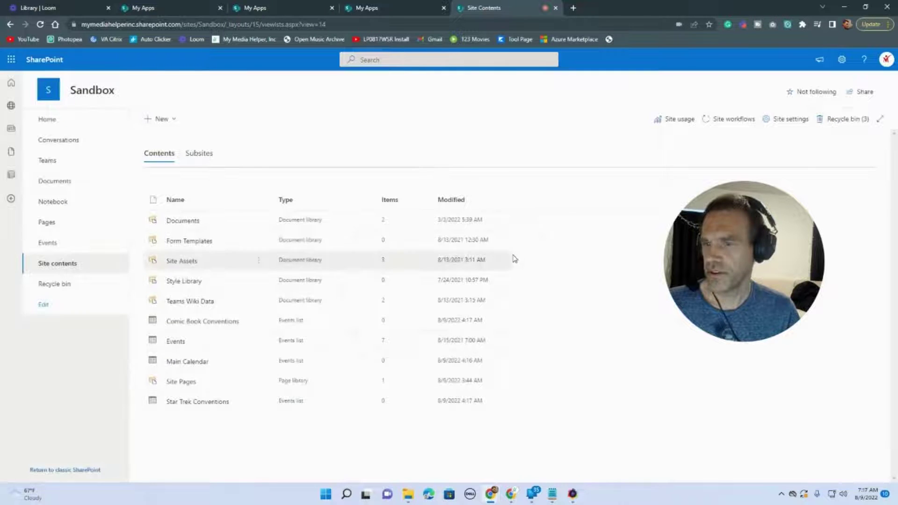
{"action": "left_click", "coordinate": [185, 366]}
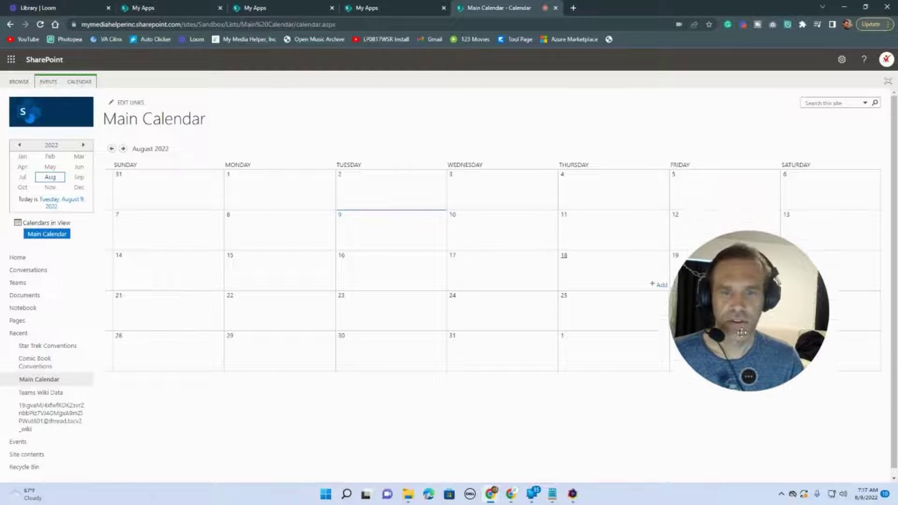
{"action": "left_click", "coordinate": [50, 82]}
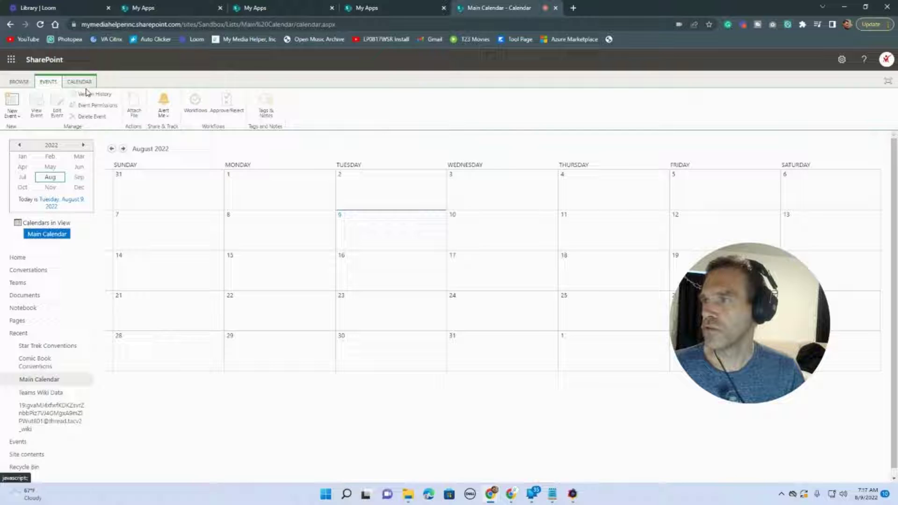
{"action": "left_click", "coordinate": [86, 84]}
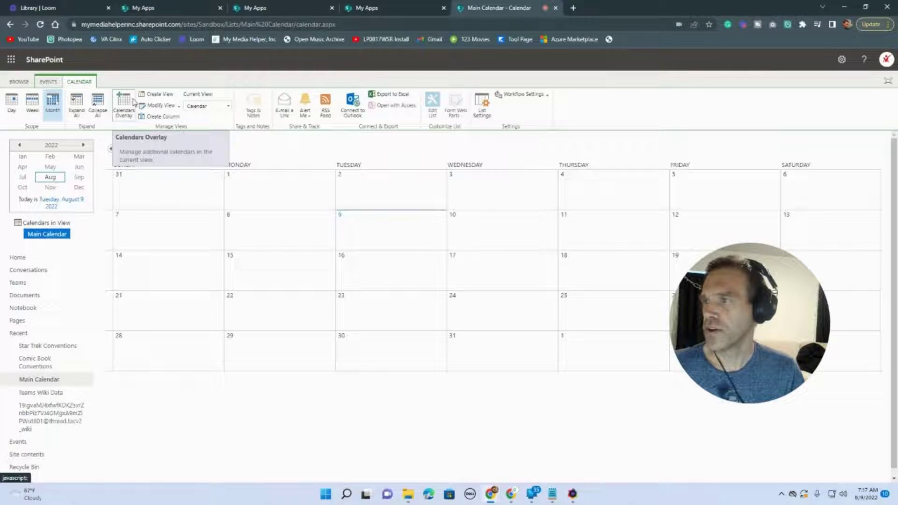
{"action": "left_click", "coordinate": [124, 106]}
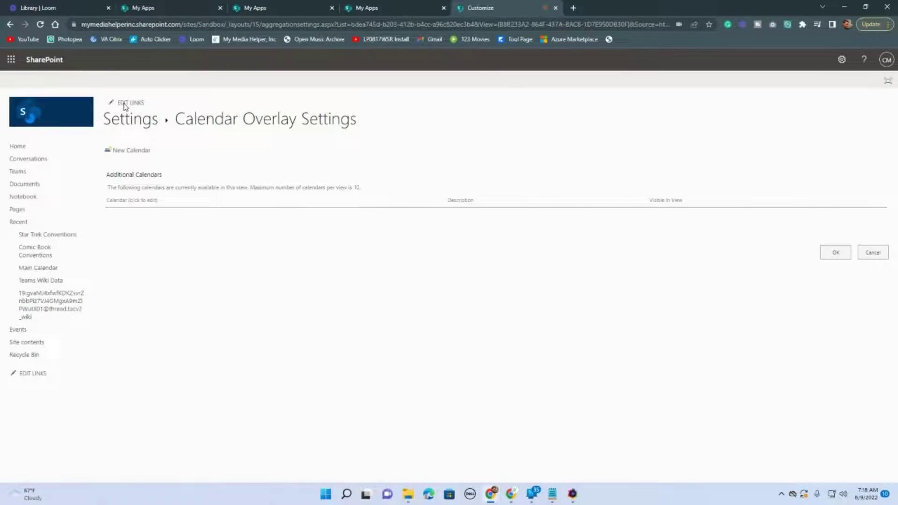
- Add a new overlay calendar named 'Comic Book Conventions' with Dark Purple colour
{"action": "left_click", "coordinate": [137, 151]}
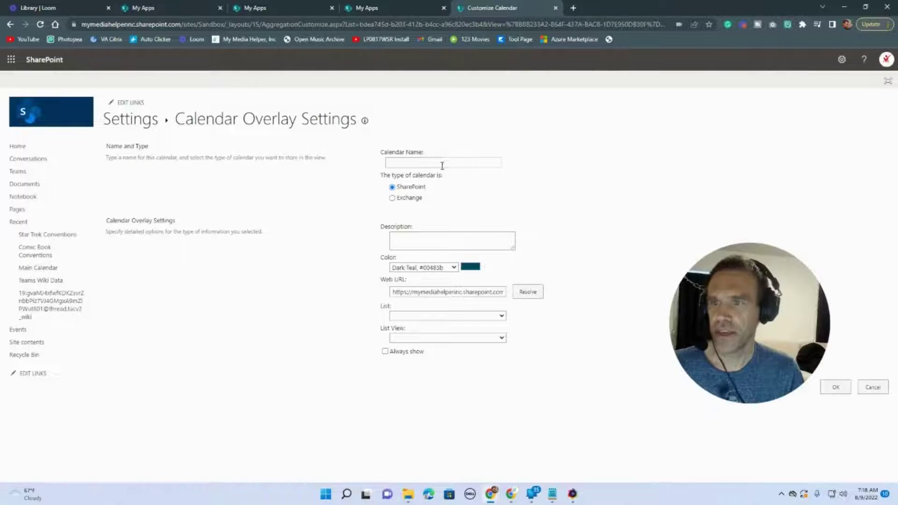
{"action": "left_click", "coordinate": [441, 164]}
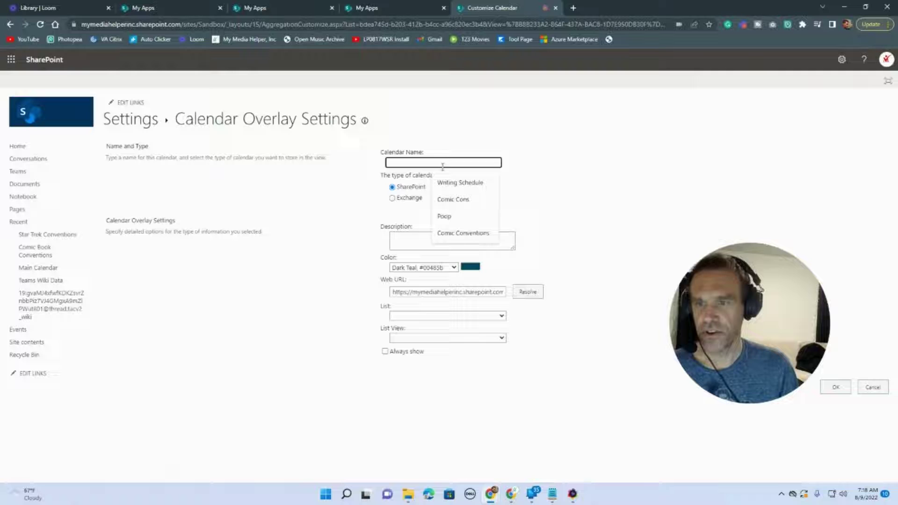
{"action": "type", "text": "Comic &"}
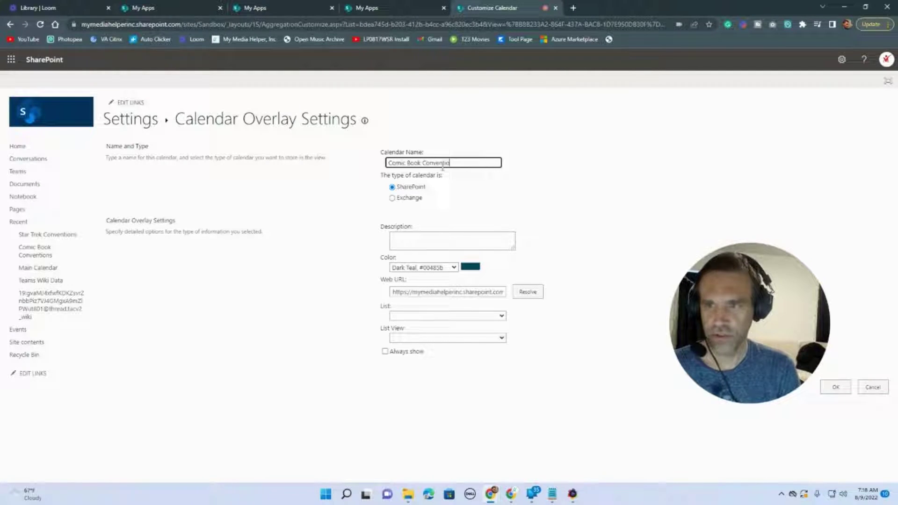
{"action": "left_click", "coordinate": [407, 236]}
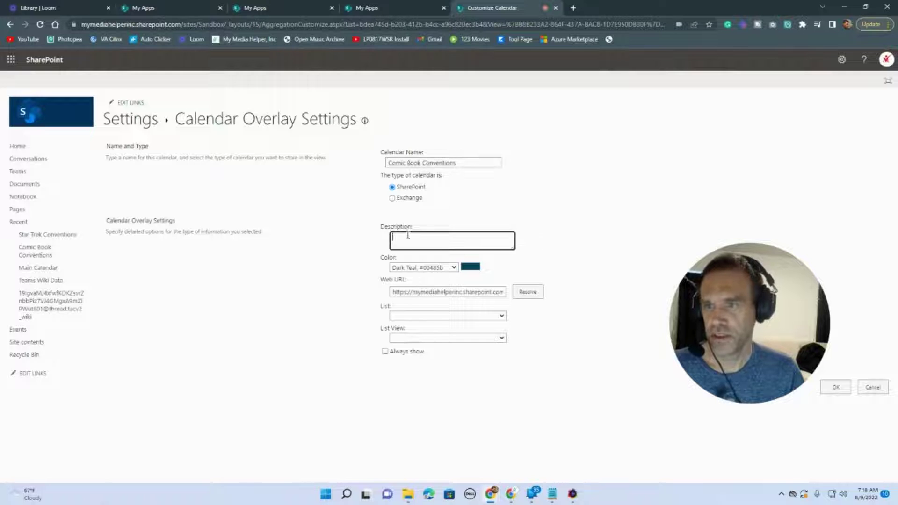
{"action": "left_click", "coordinate": [452, 267]}
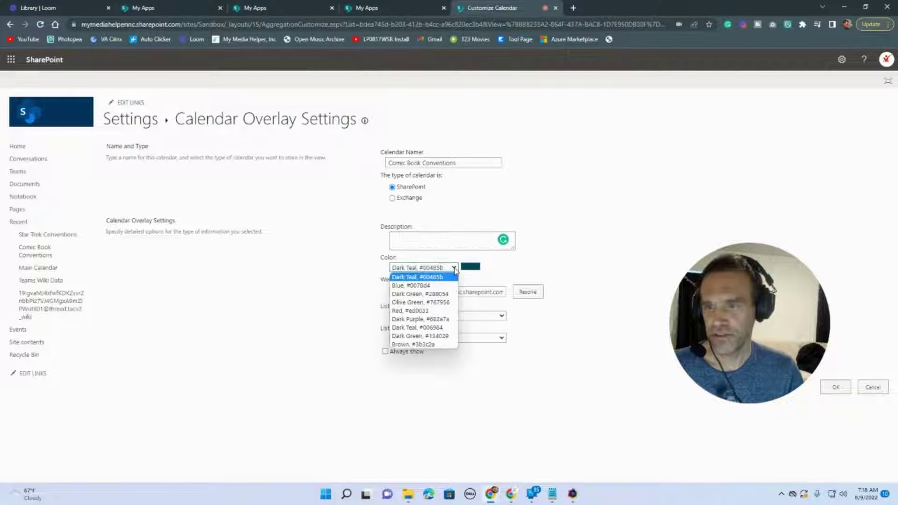
{"action": "left_click", "coordinate": [443, 320]}
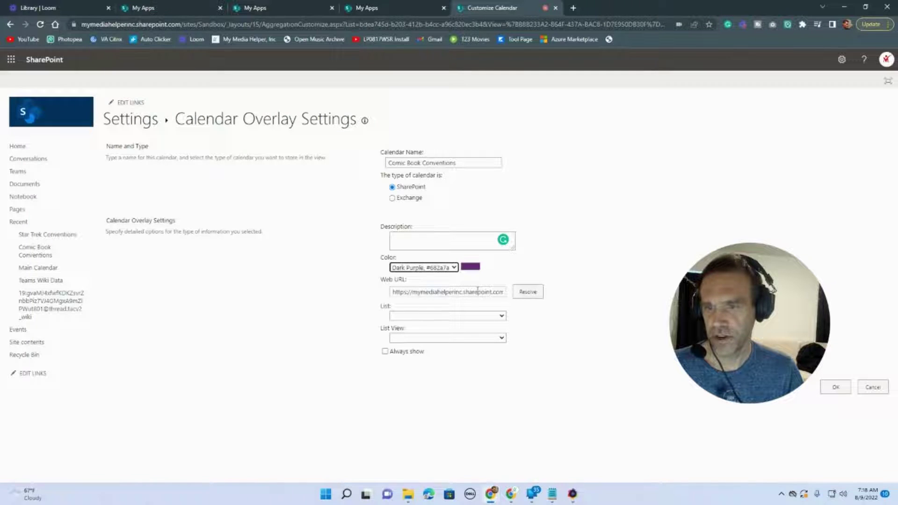
- Resolve the Sandbox site web address to load its calendar lists
{"action": "left_click_drag", "start_coordinate": [477, 290], "coordinate": [579, 290]}
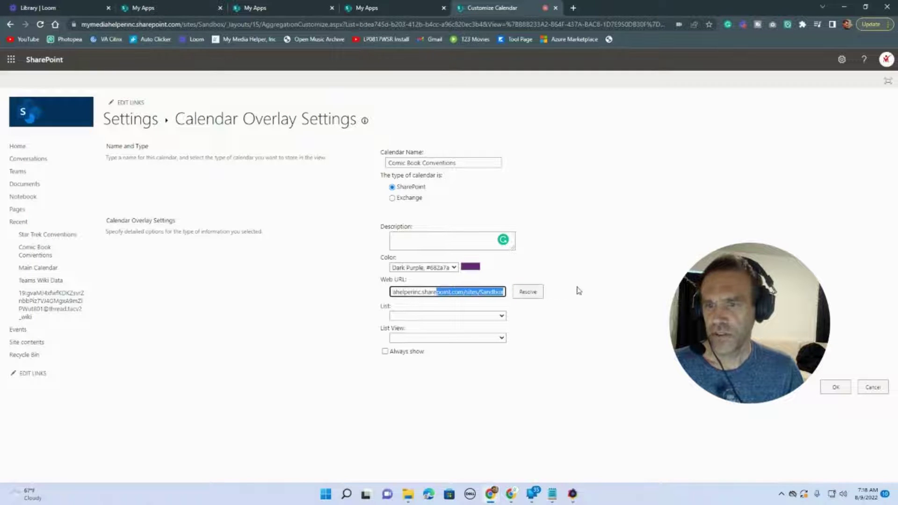
{"action": "left_click", "coordinate": [360, 299]}
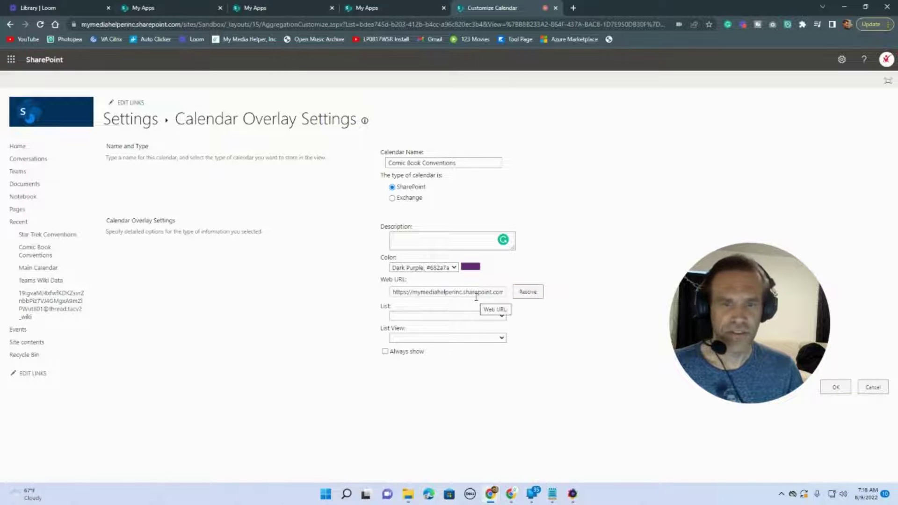
{"action": "left_click_drag", "start_coordinate": [476, 294], "coordinate": [541, 293]}
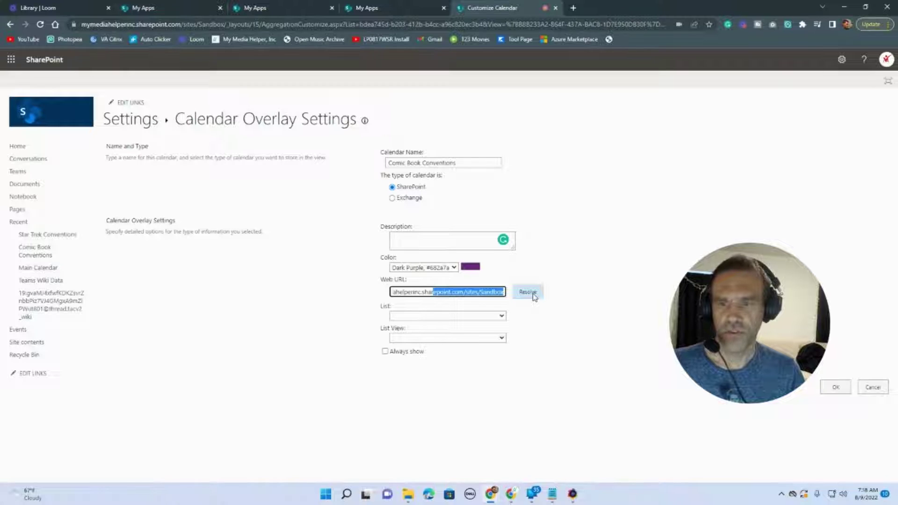
{"action": "left_click", "coordinate": [533, 293]}
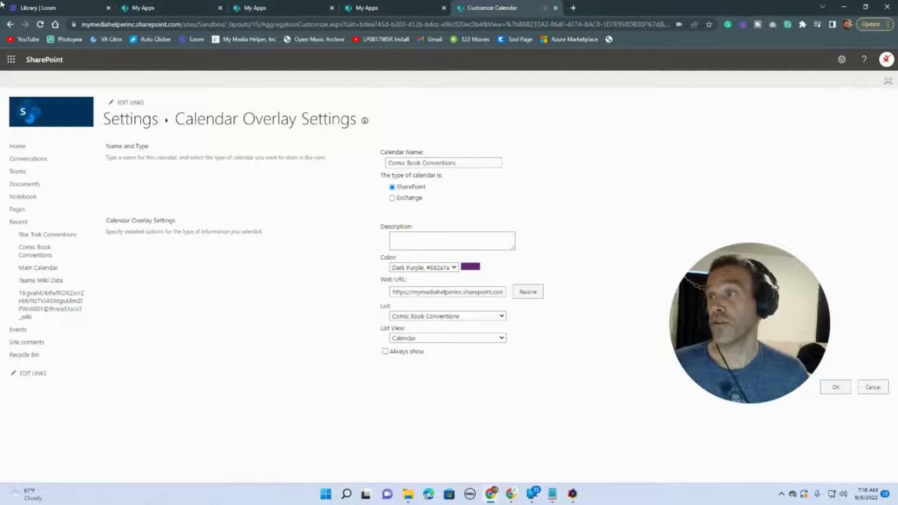
{"action": "left_click", "coordinate": [136, 24]}
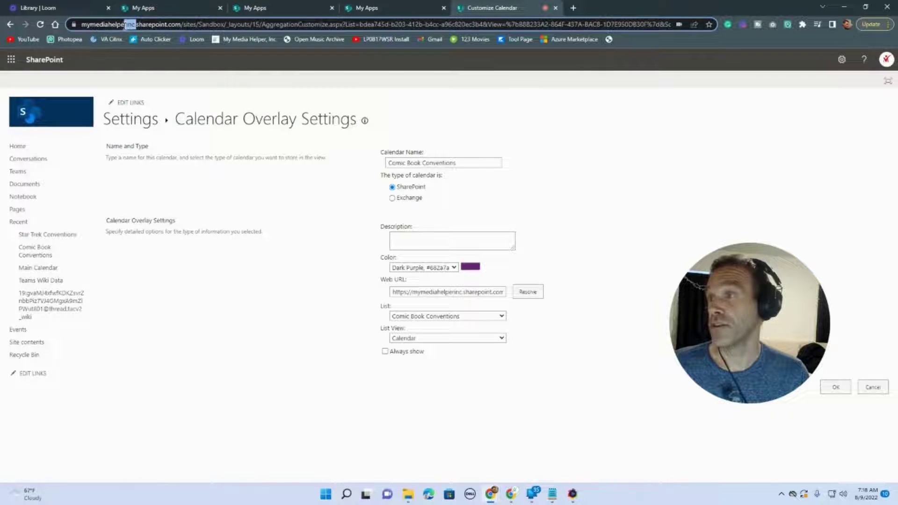
{"action": "left_click_drag", "start_coordinate": [157, 24], "coordinate": [27, 22]}
{"action": "left_click", "coordinate": [143, 25]}
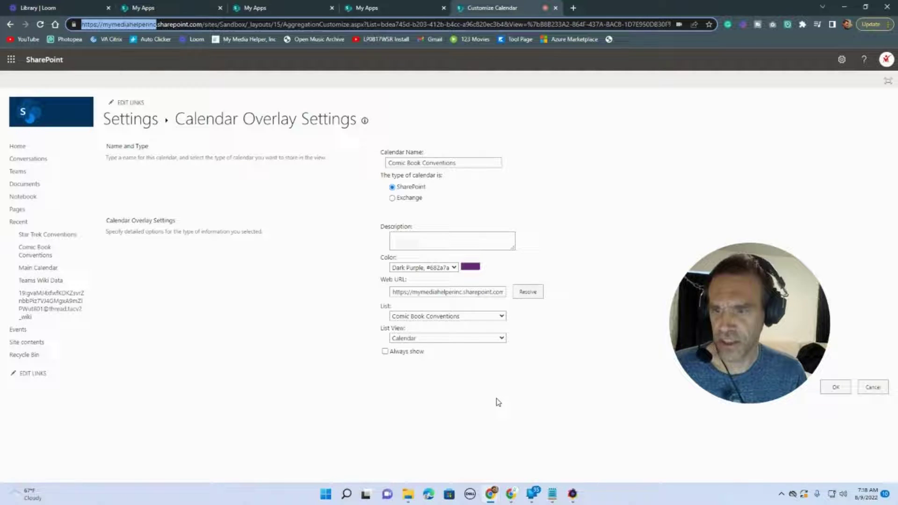
- Choose the Comic Book Conventions list, Calendar view, always show, and save the overlay
{"action": "left_click", "coordinate": [501, 317]}
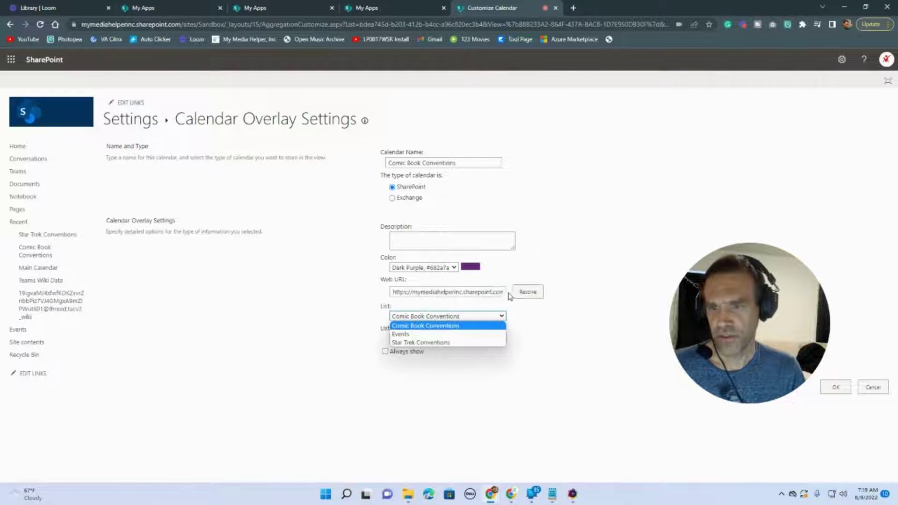
{"action": "left_click", "coordinate": [478, 326]}
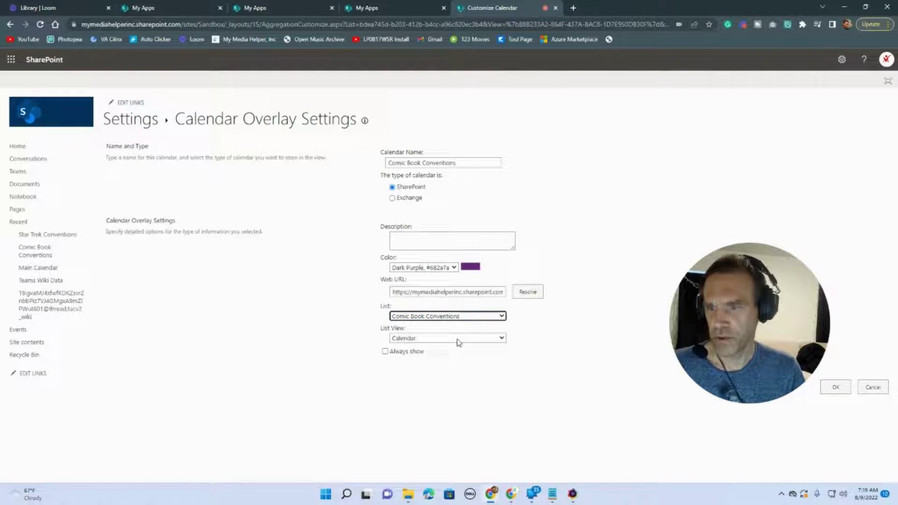
{"action": "left_click", "coordinate": [411, 338]}
{"action": "left_click", "coordinate": [411, 344]}
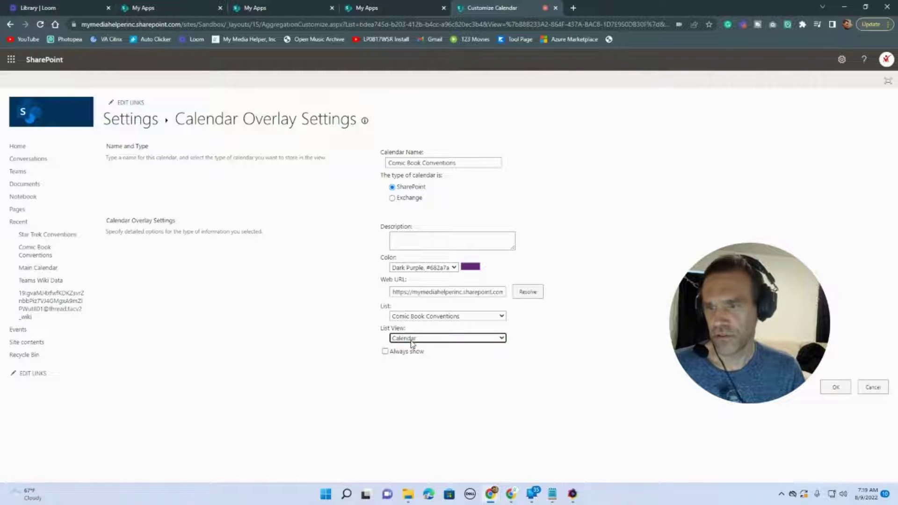
{"action": "left_click", "coordinate": [387, 356]}
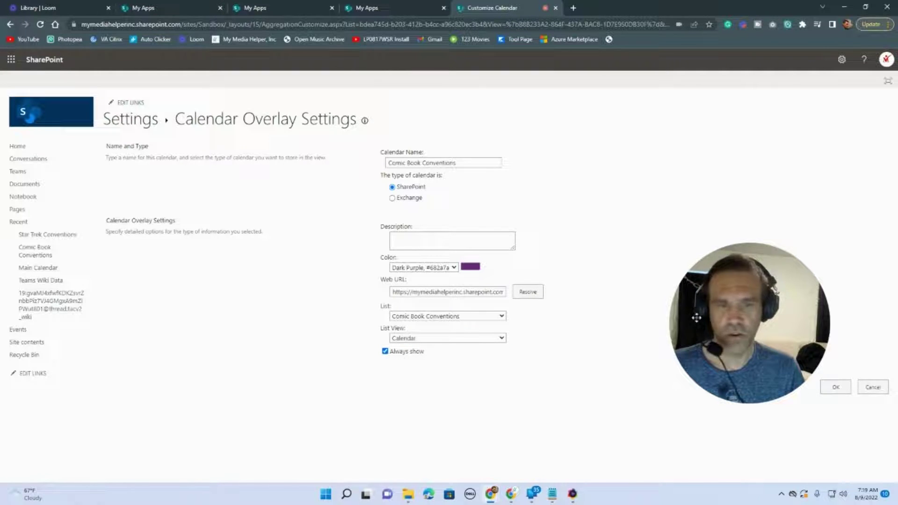
{"action": "left_click_drag", "start_coordinate": [711, 315], "coordinate": [675, 227]}
{"action": "left_click", "coordinate": [835, 387]}
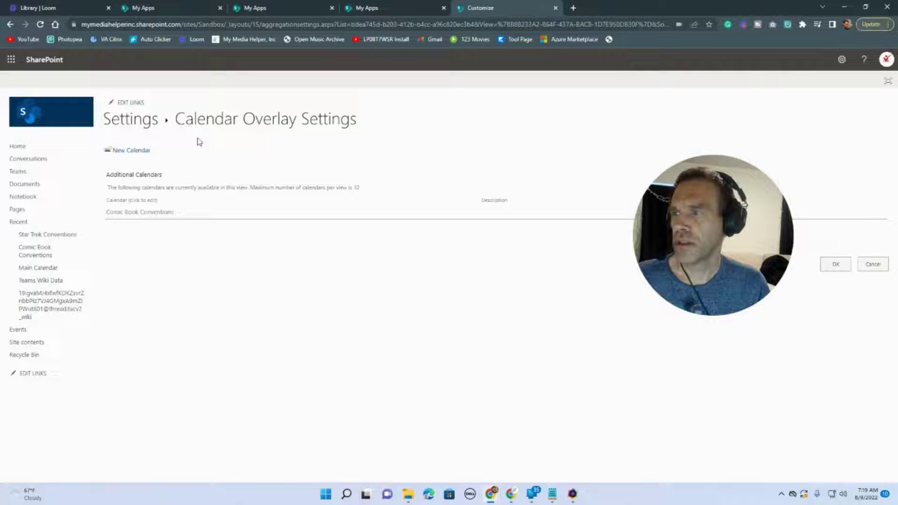
- Add a second overlay calendar named 'Star Trek Conventions' with Red colour
{"action": "left_click", "coordinate": [131, 150]}
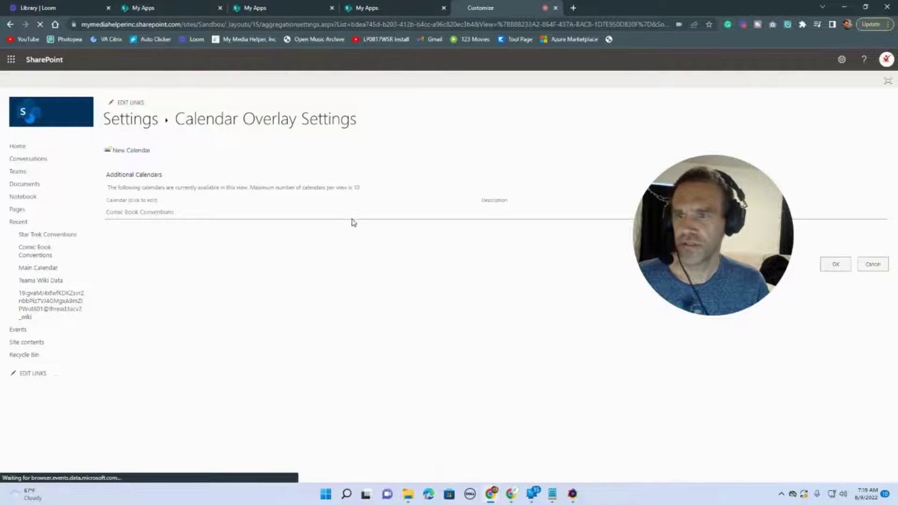
{"action": "left_click", "coordinate": [418, 164]}
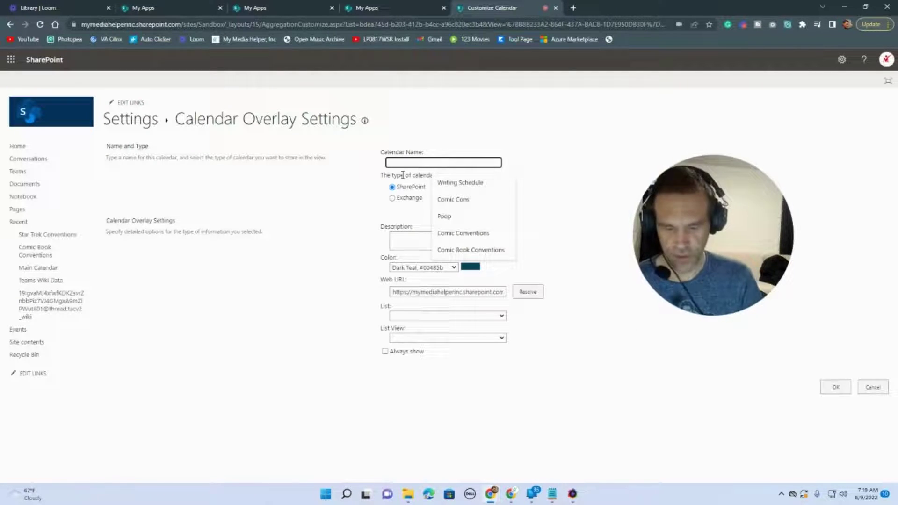
{"action": "type", "text": "Star Trek Conventions"}
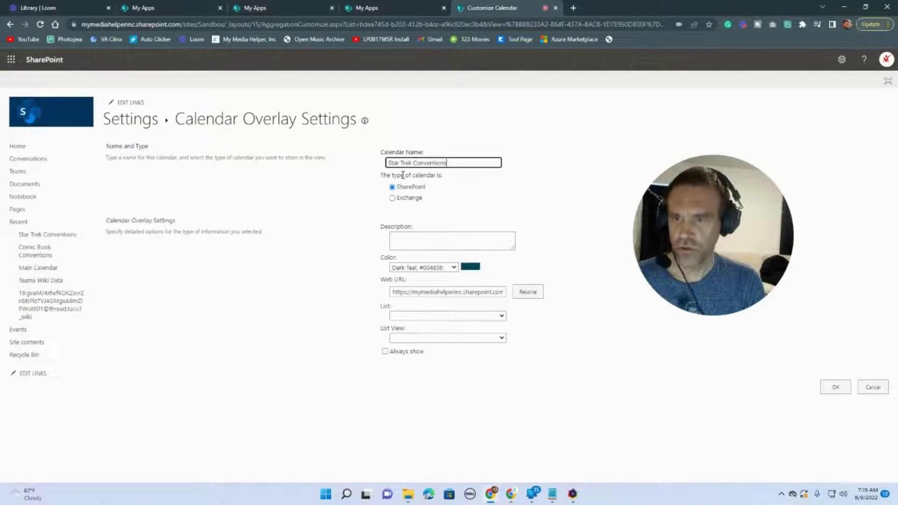
{"action": "left_click", "coordinate": [453, 267]}
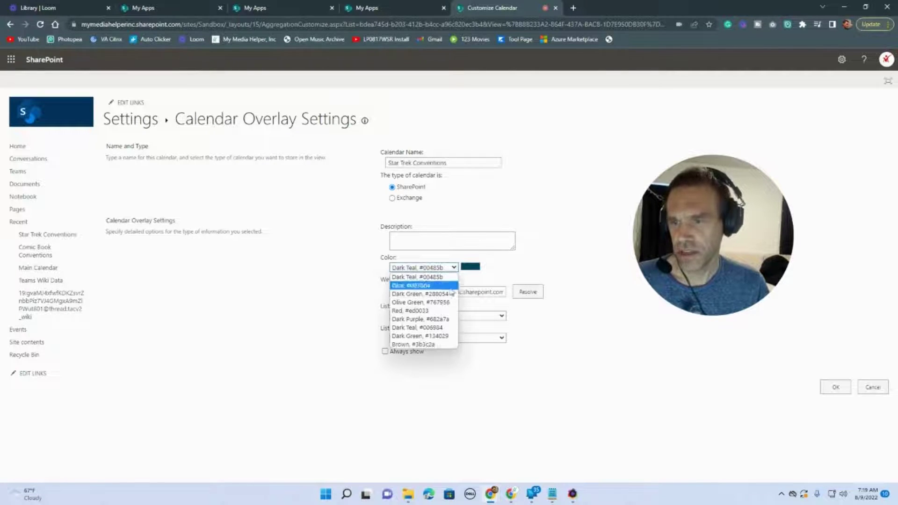
{"action": "left_click", "coordinate": [441, 310]}
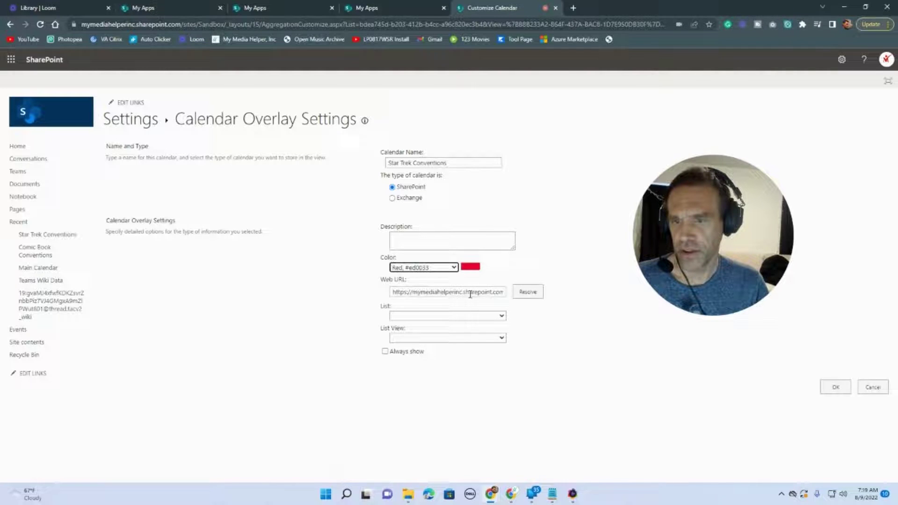
- Resolve the site, pick the Star Trek Conventions list, Calendar view, always show, and save
{"action": "left_click_drag", "start_coordinate": [469, 293], "coordinate": [604, 301]}
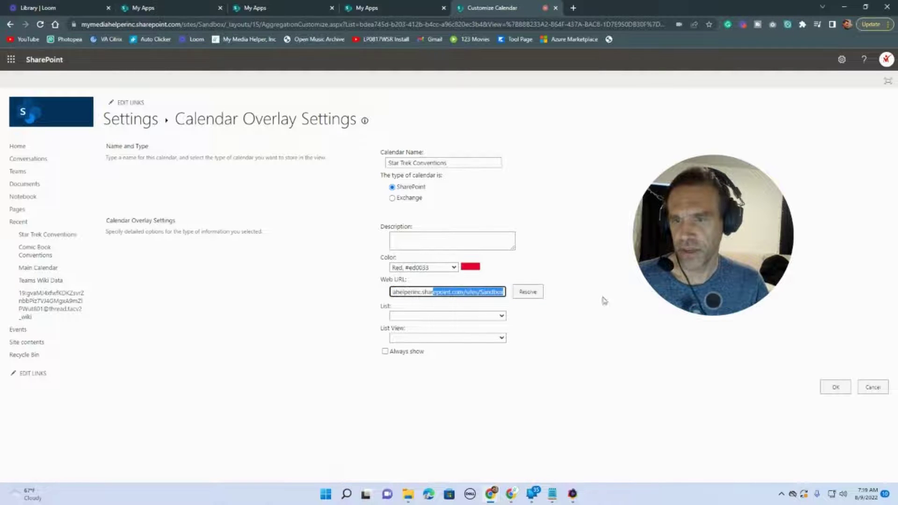
{"action": "left_click", "coordinate": [531, 298]}
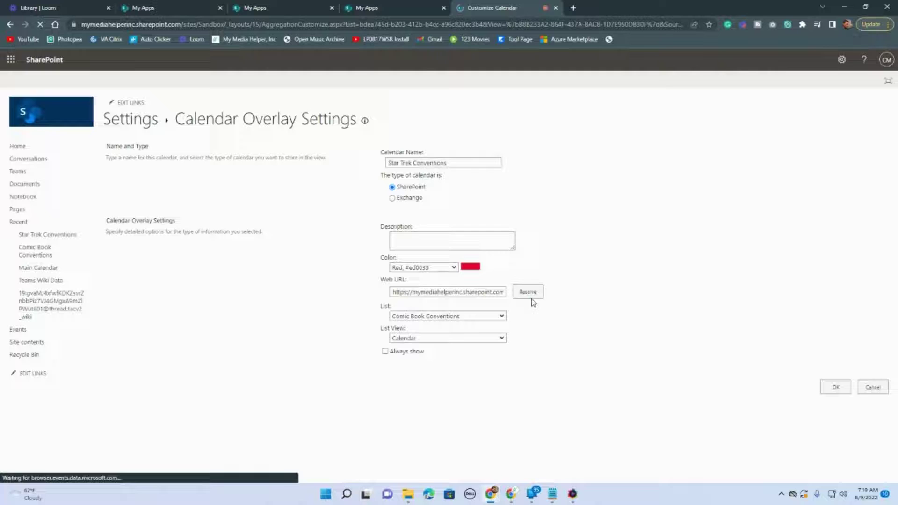
{"action": "left_click", "coordinate": [499, 316]}
{"action": "left_click", "coordinate": [447, 343]}
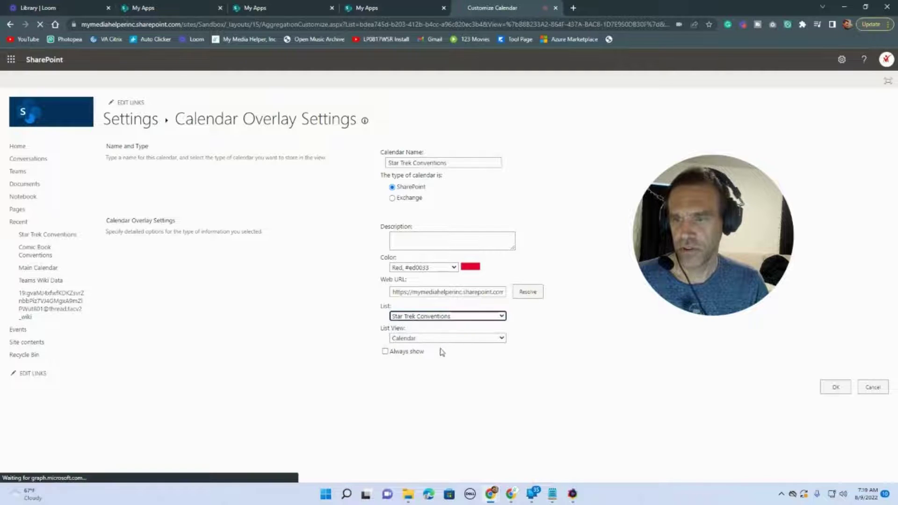
{"action": "left_click", "coordinate": [403, 338]}
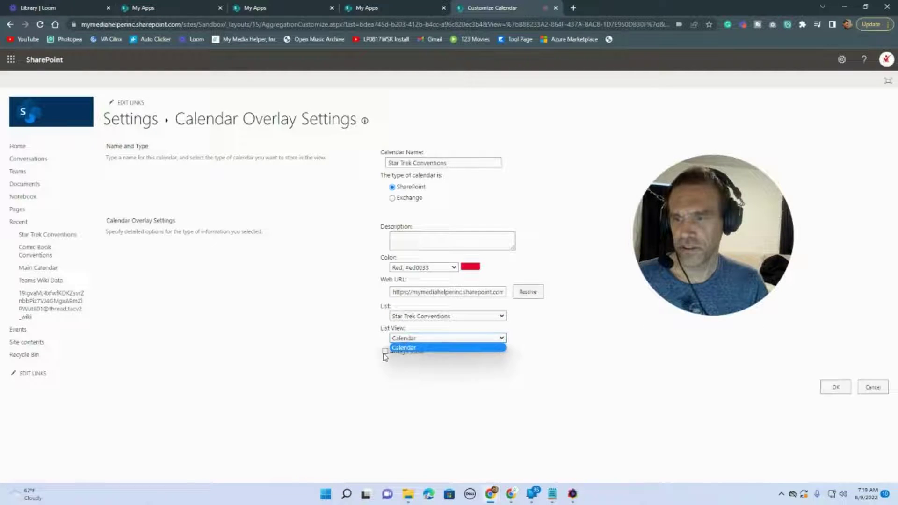
{"action": "left_click", "coordinate": [384, 351]}
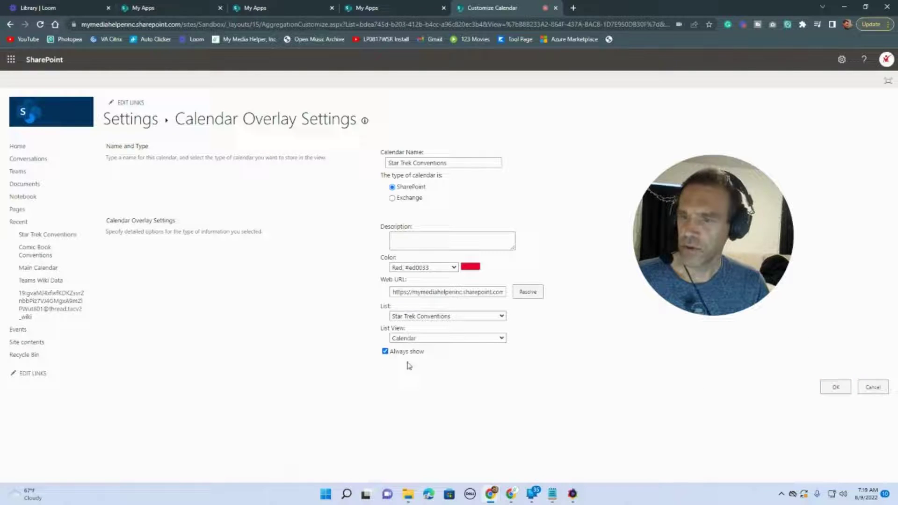
{"action": "left_click", "coordinate": [834, 389]}
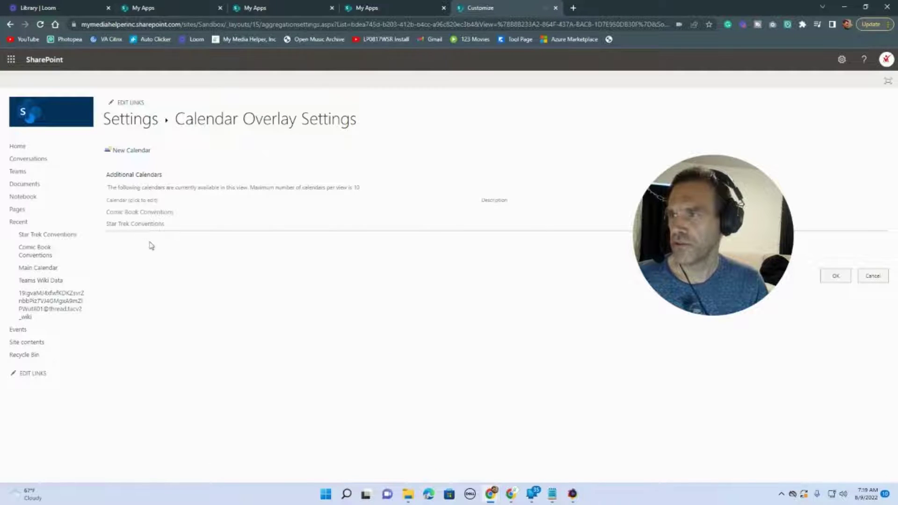
- Open the Comic Book Conventions overlay settings in a new tab to review them
{"action": "right_click", "coordinate": [165, 213]}
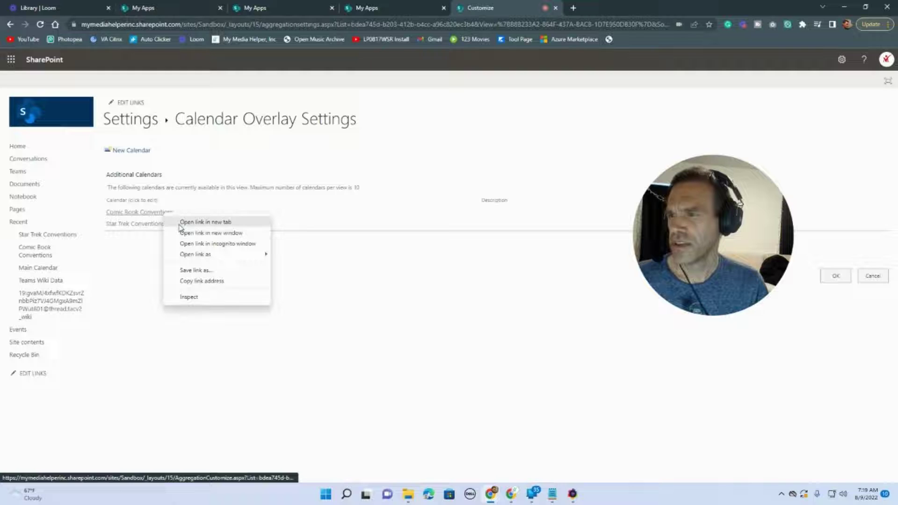
{"action": "left_click", "coordinate": [182, 224]}
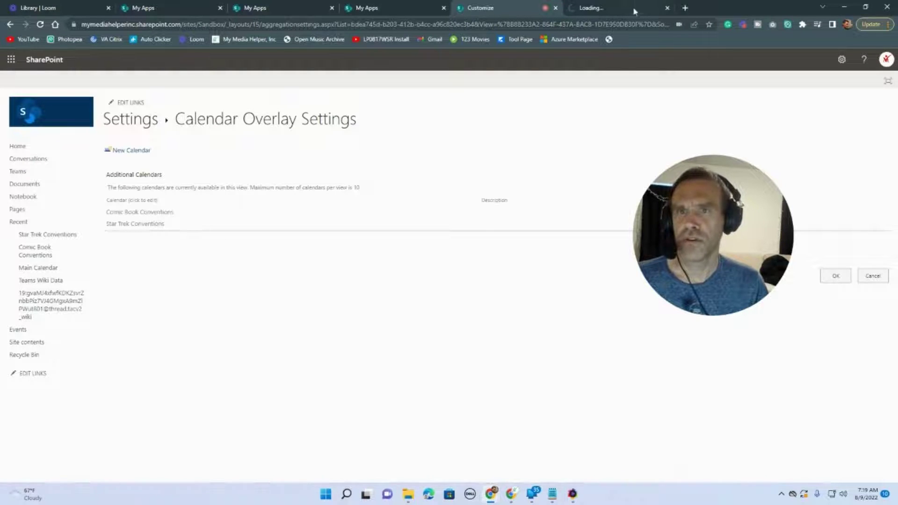
{"action": "left_click", "coordinate": [611, 14]}
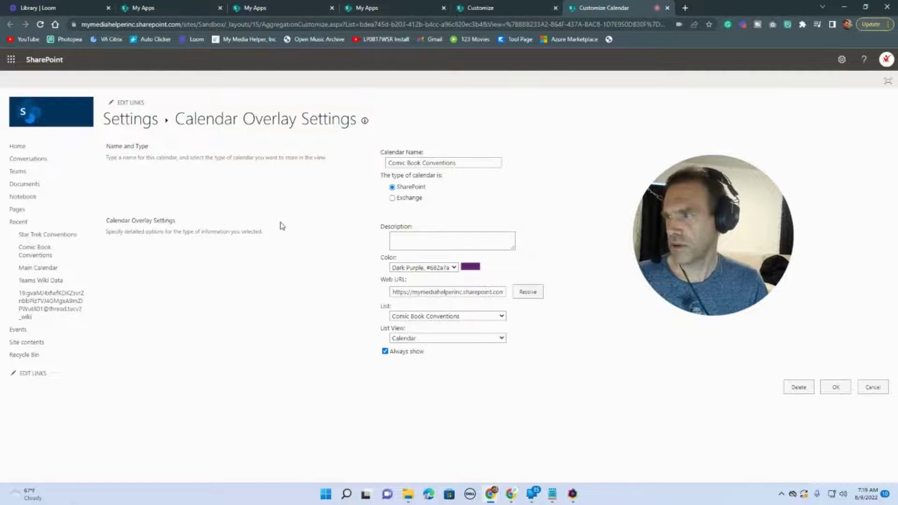
{"action": "left_click", "coordinate": [482, 10]}
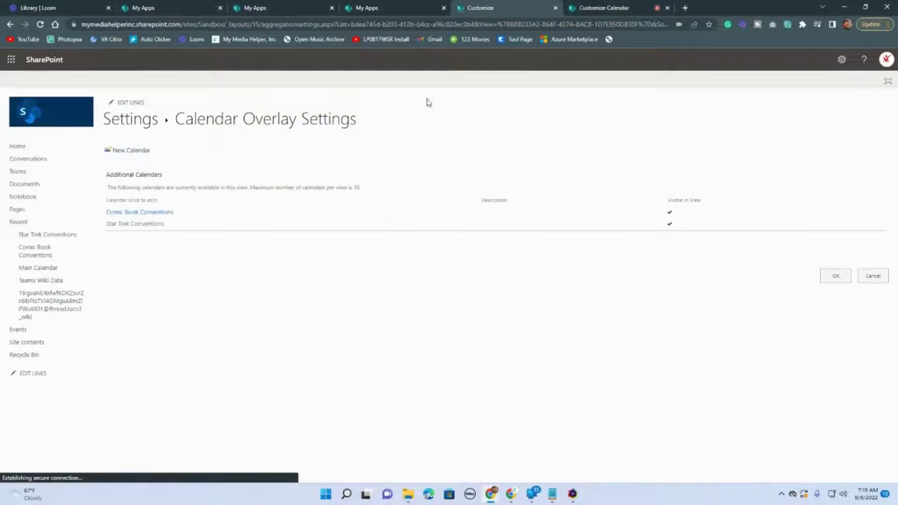
- Review the Star Trek Conventions overlay settings in a new tab, then close that tab
{"action": "right_click", "coordinate": [142, 225]}
{"action": "left_click", "coordinate": [182, 234]}
{"action": "left_click", "coordinate": [701, 8]}
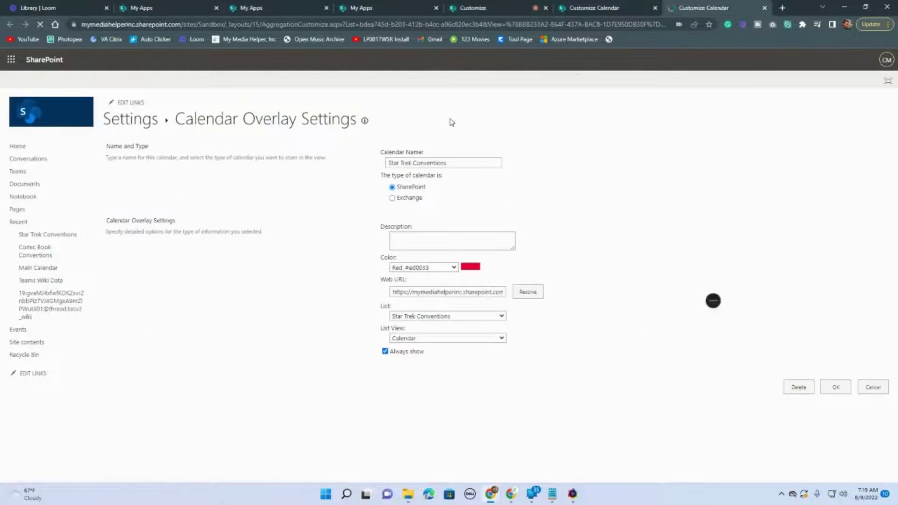
{"action": "left_click", "coordinate": [764, 8]}
- Open the Comic Book Conventions calendar and add an event on Saturday, August 27, 2022
{"action": "left_click", "coordinate": [842, 60]}
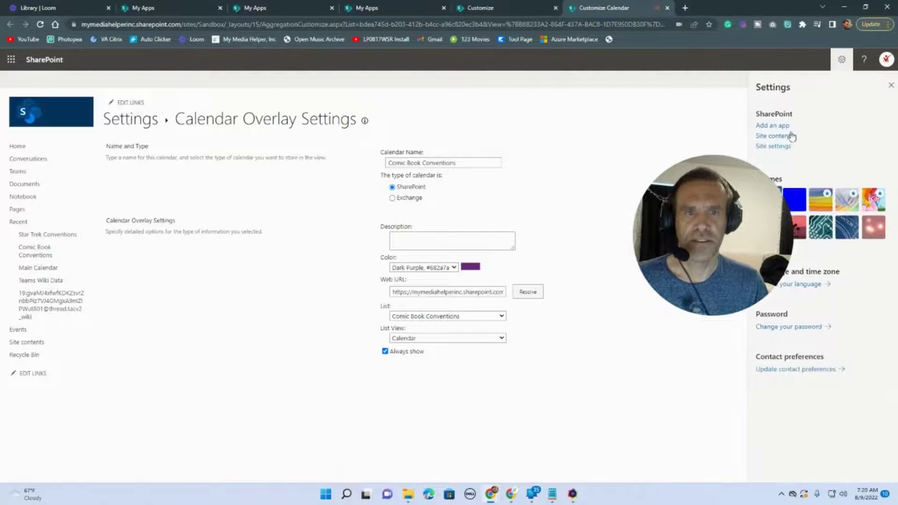
{"action": "left_click", "coordinate": [777, 140]}
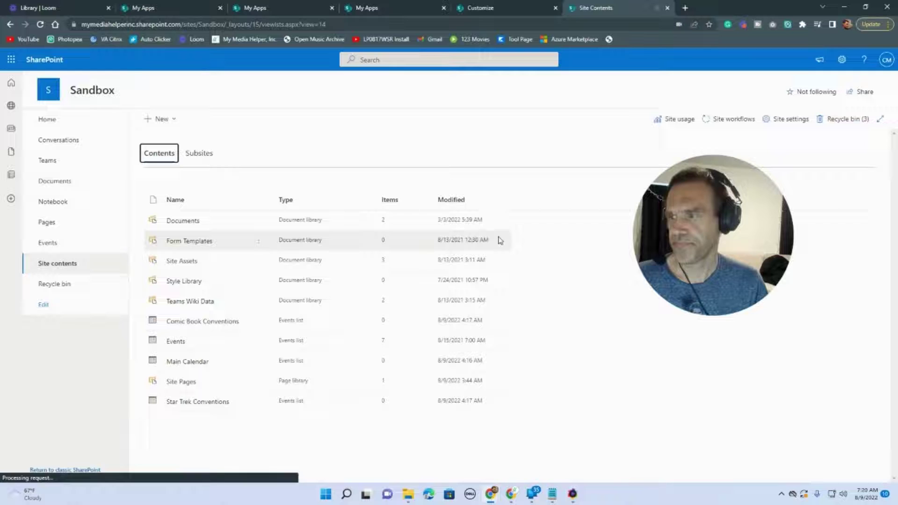
{"action": "right_click", "coordinate": [190, 322]}
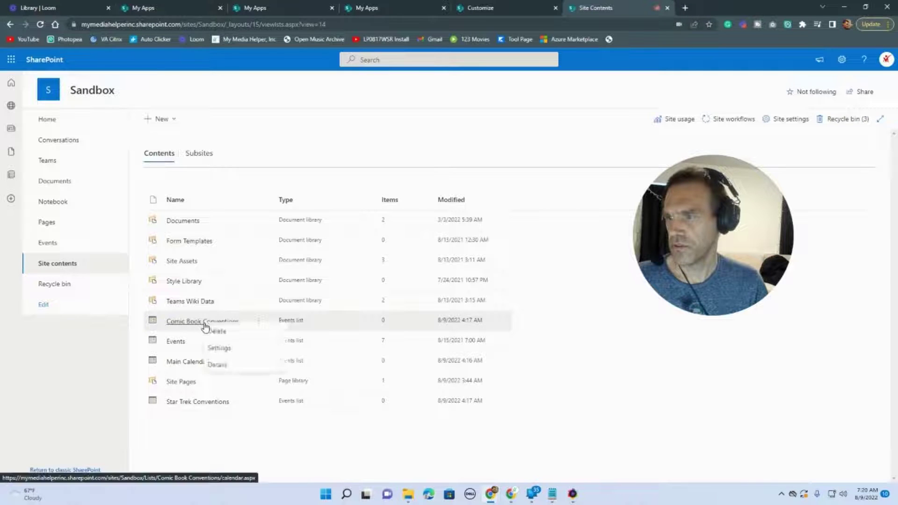
{"action": "left_click", "coordinate": [190, 321]}
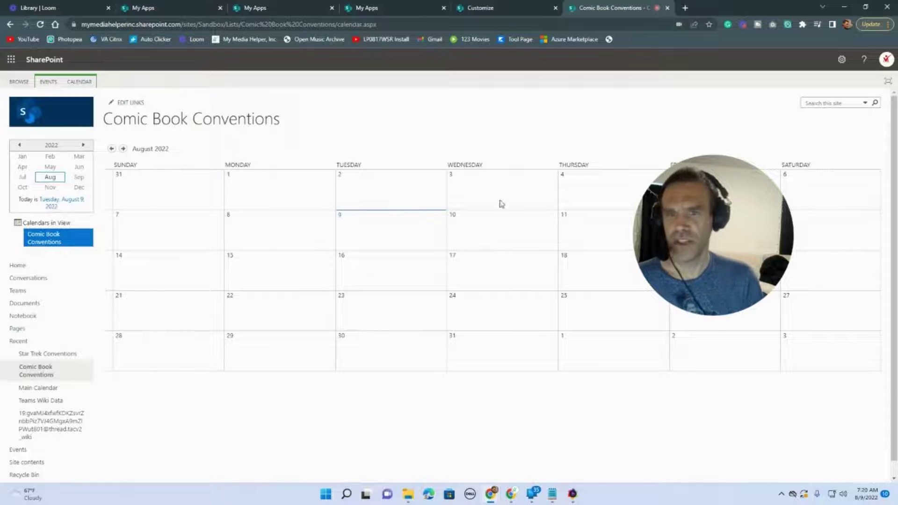
{"action": "left_click_drag", "start_coordinate": [672, 223], "coordinate": [90, 294]}
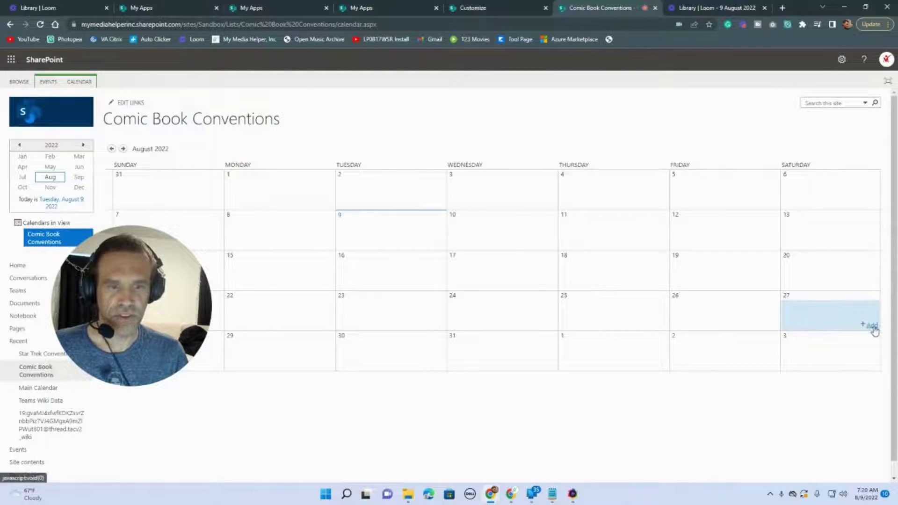
{"action": "left_click", "coordinate": [872, 325]}
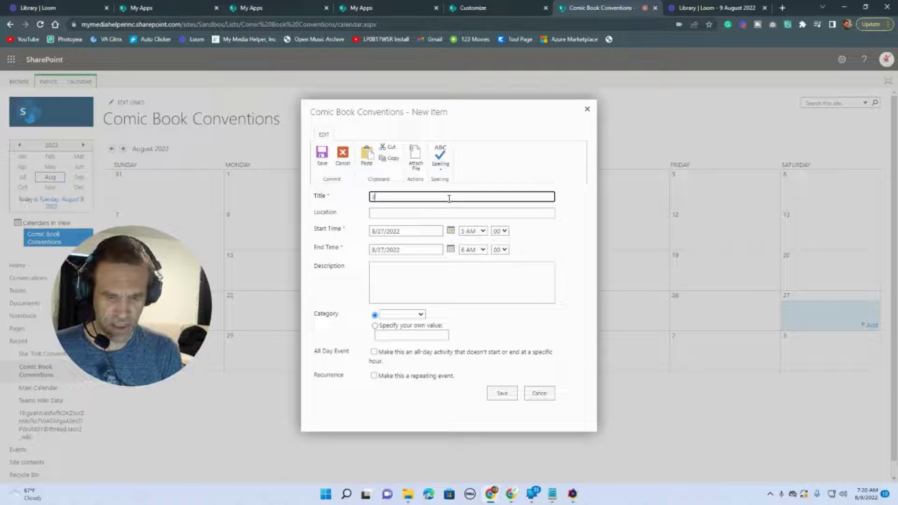
- Title the event San Diego Comic Con in San Diego, 9 AM Aug 27 to 5 PM Aug 28
{"action": "type", "text": "San Diego Comic Con"}
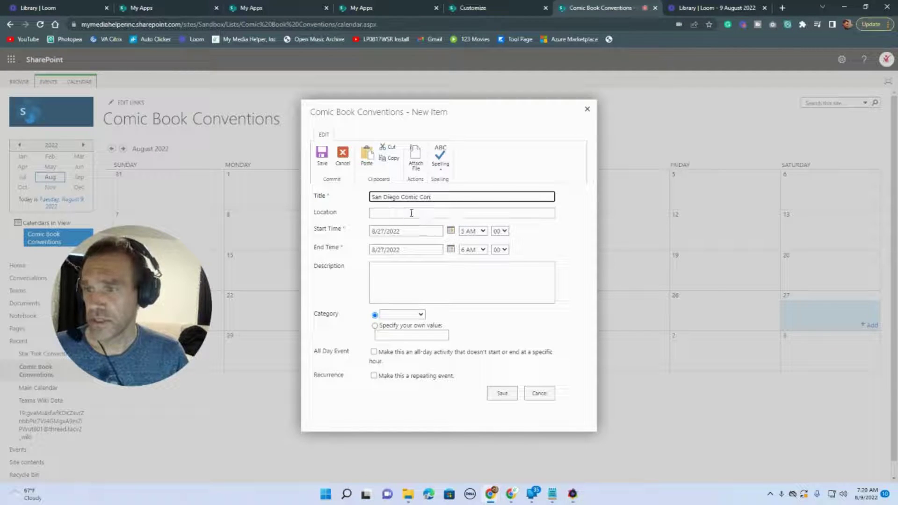
{"action": "left_click", "coordinate": [411, 213]}
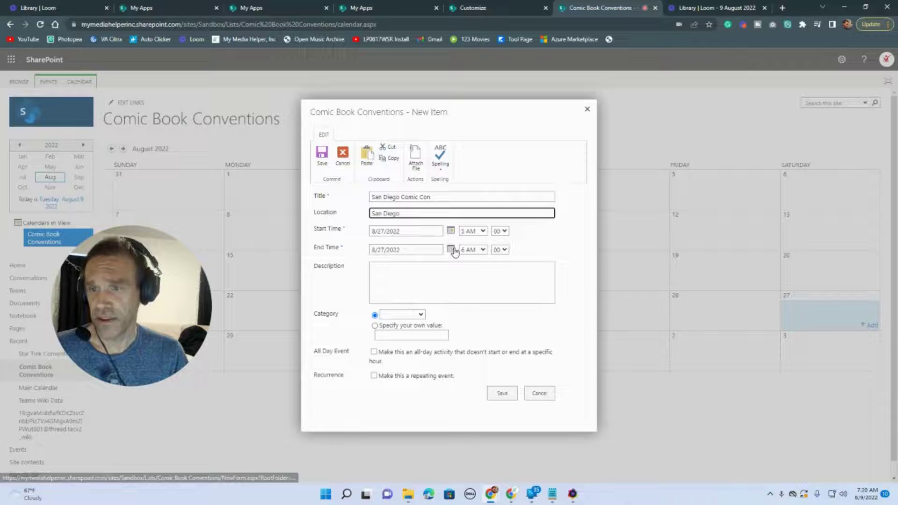
{"action": "left_click", "coordinate": [482, 231]}
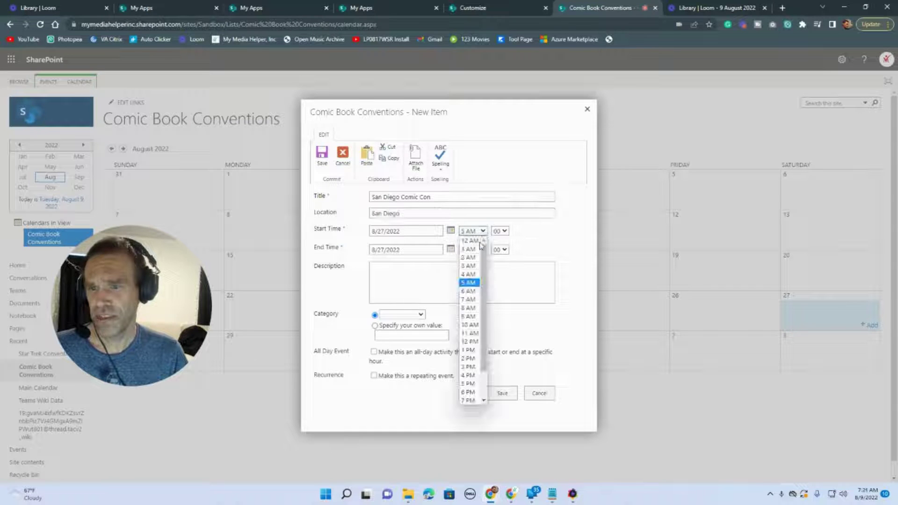
{"action": "left_click", "coordinate": [471, 318]}
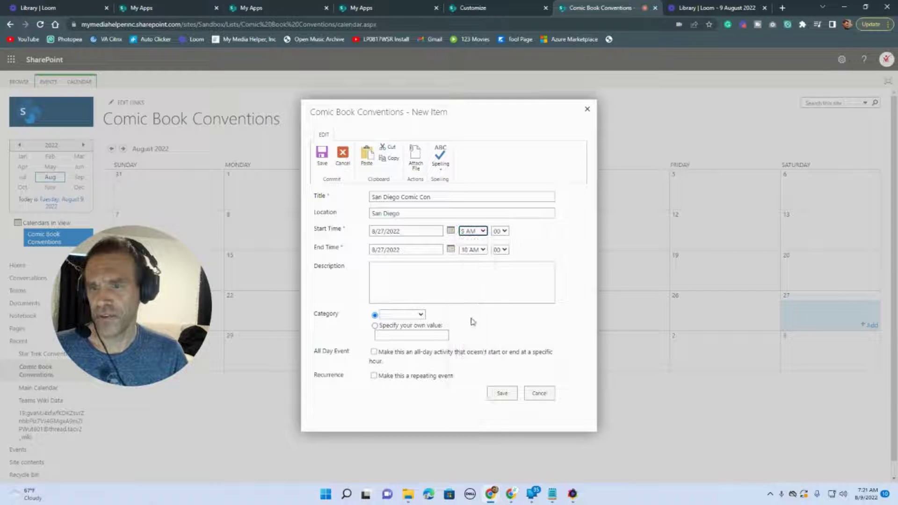
{"action": "left_click", "coordinate": [450, 251]}
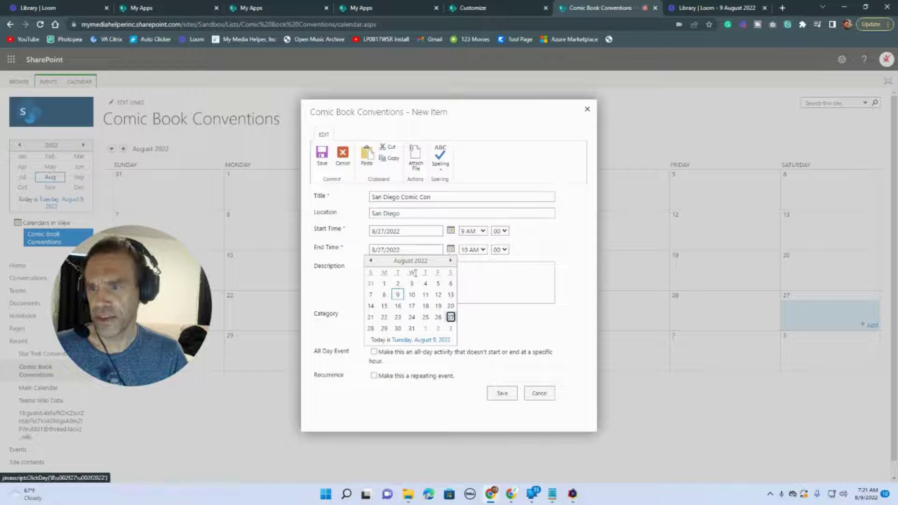
{"action": "left_click", "coordinate": [370, 329]}
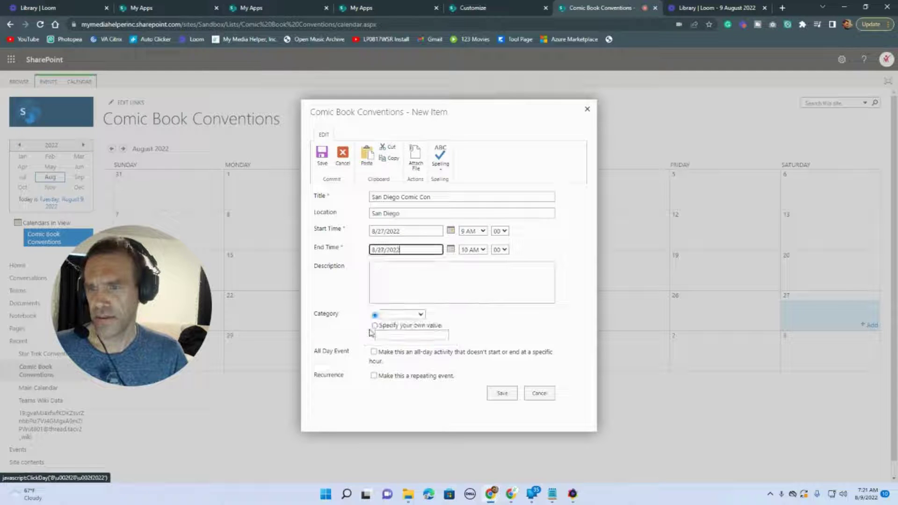
{"action": "left_click", "coordinate": [482, 250]}
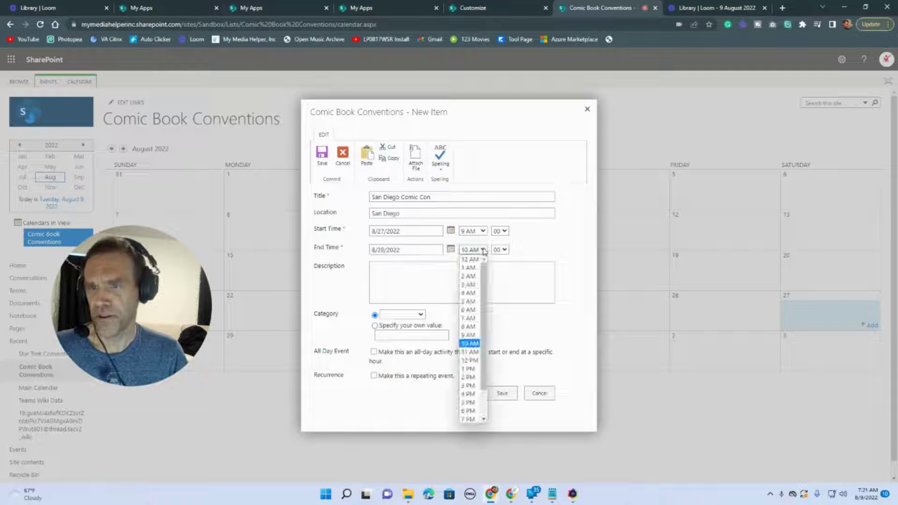
{"action": "left_click", "coordinate": [469, 402]}
- Set the event category to Get-together and save it
{"action": "left_click", "coordinate": [483, 285]}
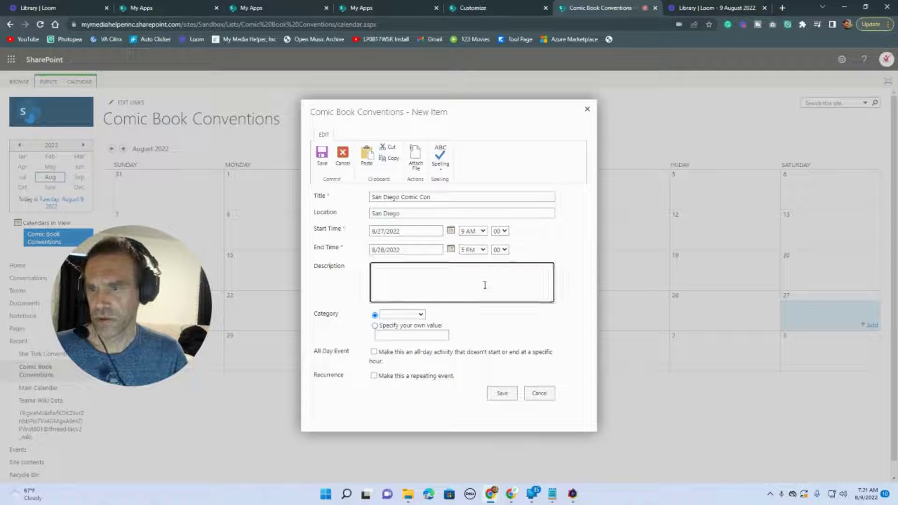
{"action": "left_click", "coordinate": [420, 315]}
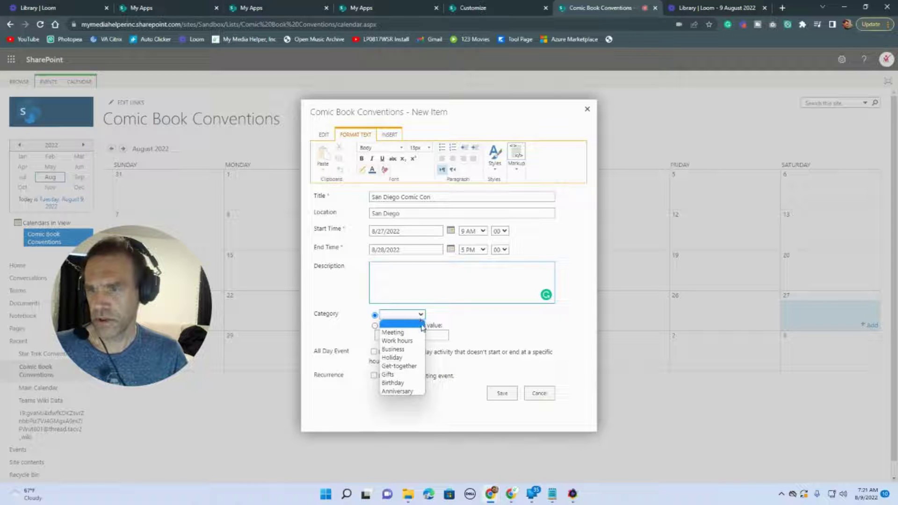
{"action": "key", "text": "Escape"}
{"action": "left_click", "coordinate": [391, 335]}
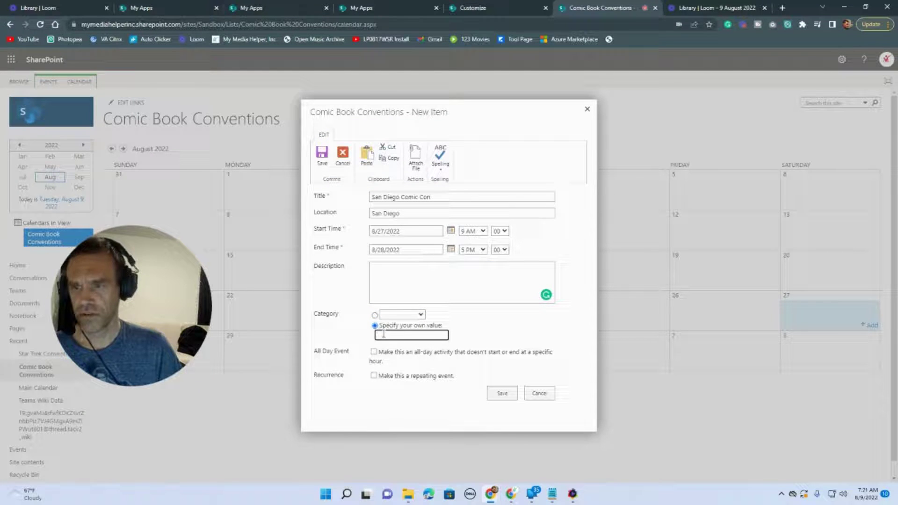
{"action": "left_click", "coordinate": [414, 314]}
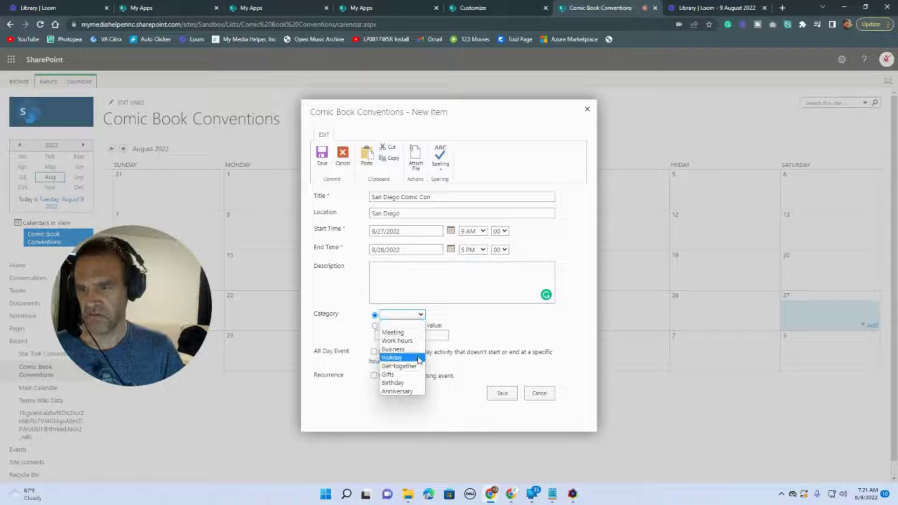
{"action": "left_click", "coordinate": [424, 366]}
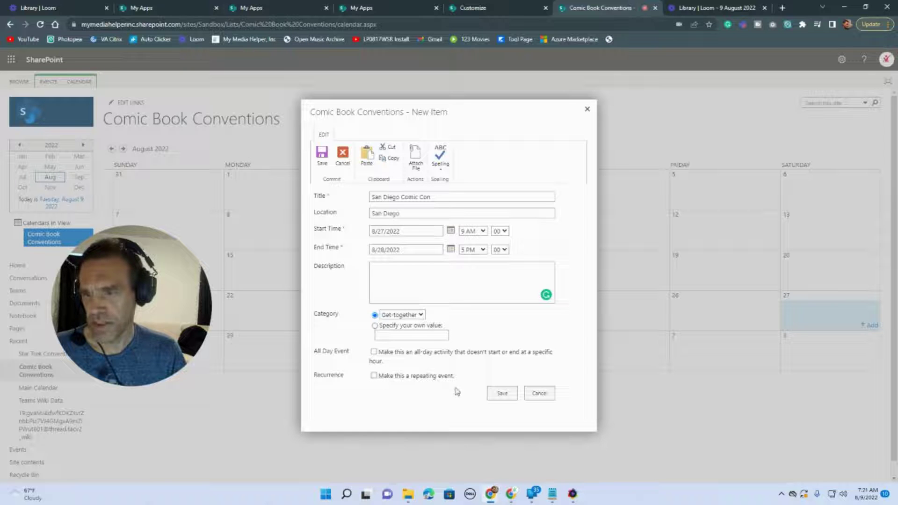
{"action": "left_click", "coordinate": [502, 393]}
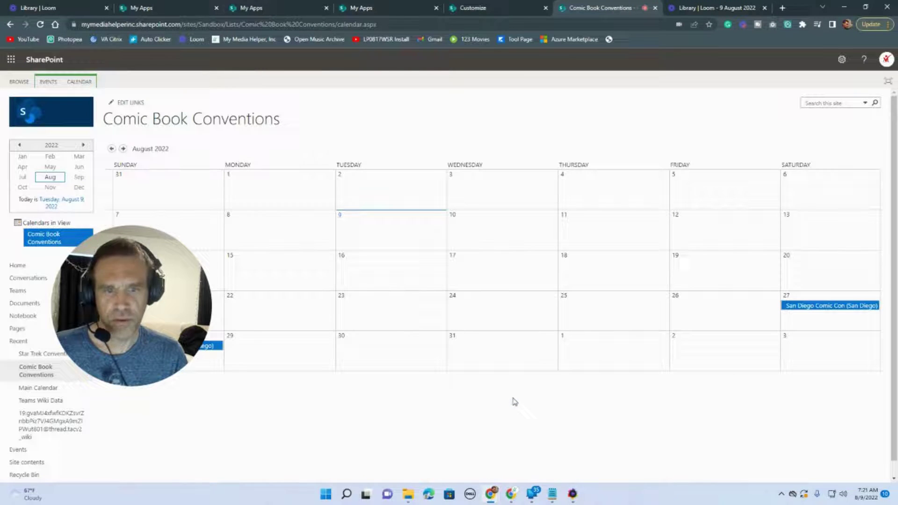
{"action": "left_click_drag", "start_coordinate": [154, 289], "coordinate": [254, 268]}
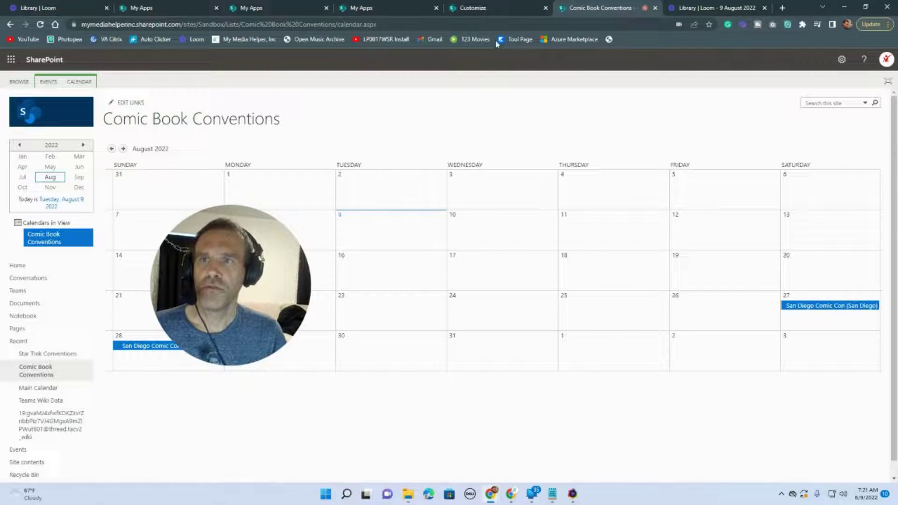
- Open the Main Calendar from Site contents to see San Diego Comic Con in purple
{"action": "left_click", "coordinate": [496, 5]}
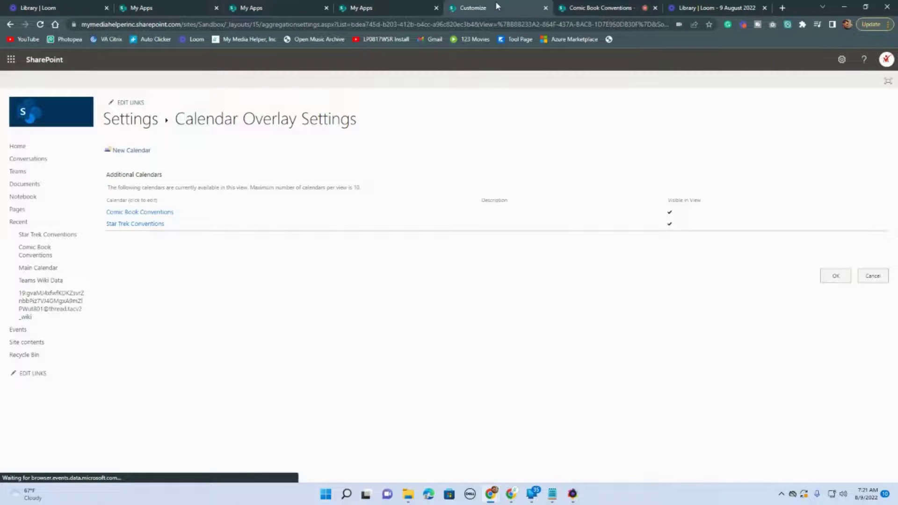
{"action": "left_click", "coordinate": [392, 7]}
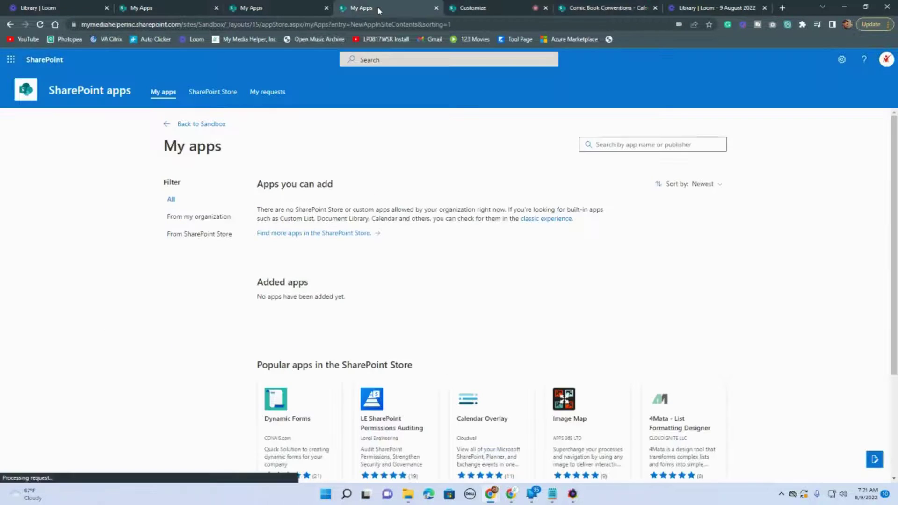
{"action": "left_click", "coordinate": [842, 60]}
{"action": "left_click", "coordinate": [789, 149]}
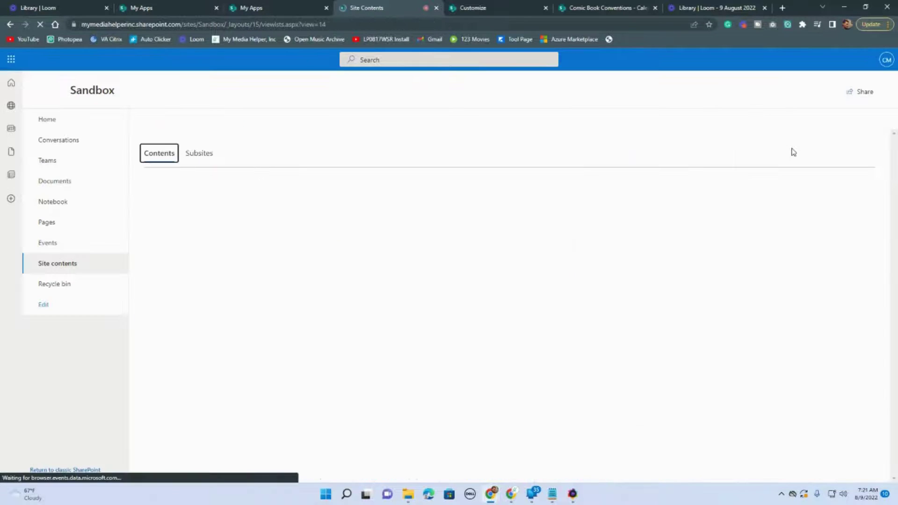
{"action": "left_click_drag", "start_coordinate": [235, 300], "coordinate": [665, 276]}
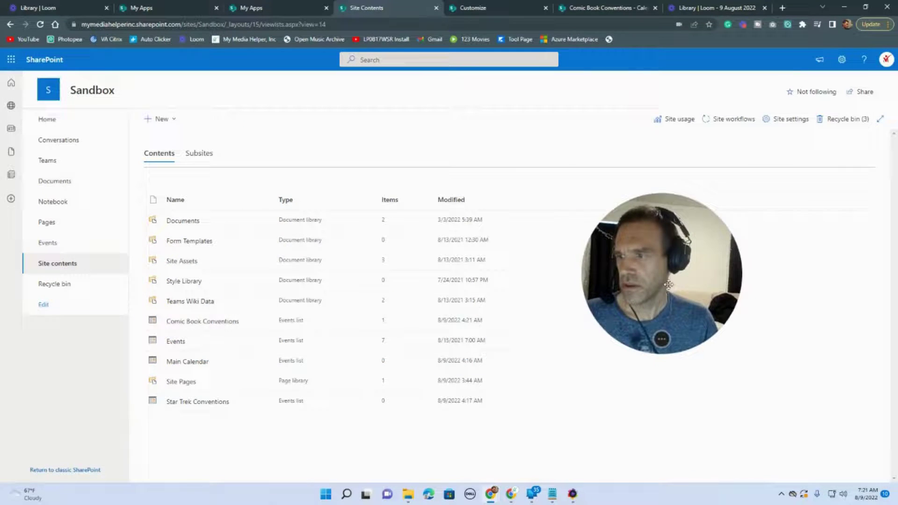
{"action": "left_click", "coordinate": [181, 367]}
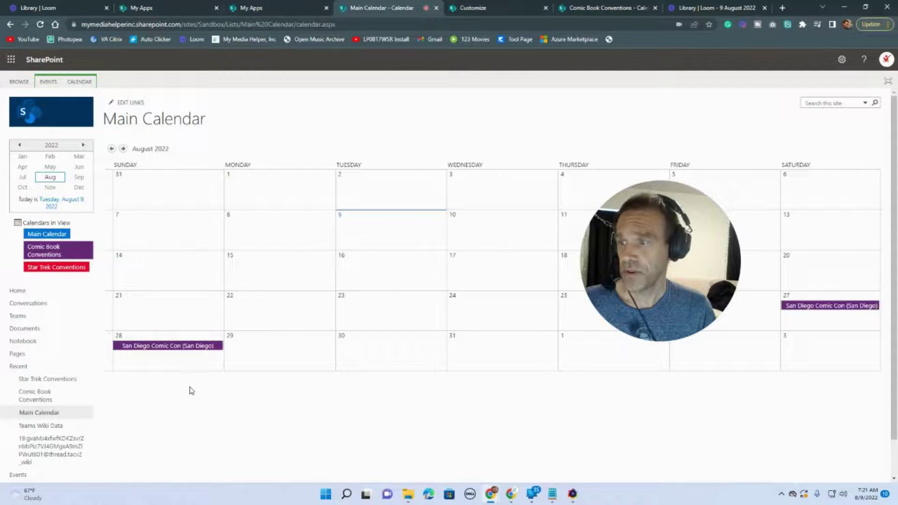
{"action": "left_click_drag", "start_coordinate": [637, 267], "coordinate": [324, 190]}
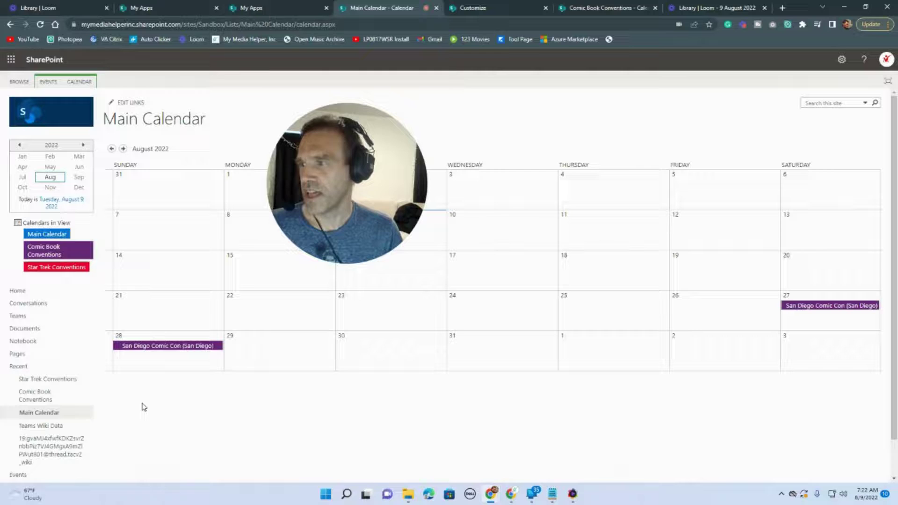
- Switch between browser tabs and end on the Comic Book Conventions calendar
{"action": "left_click", "coordinate": [586, 9]}
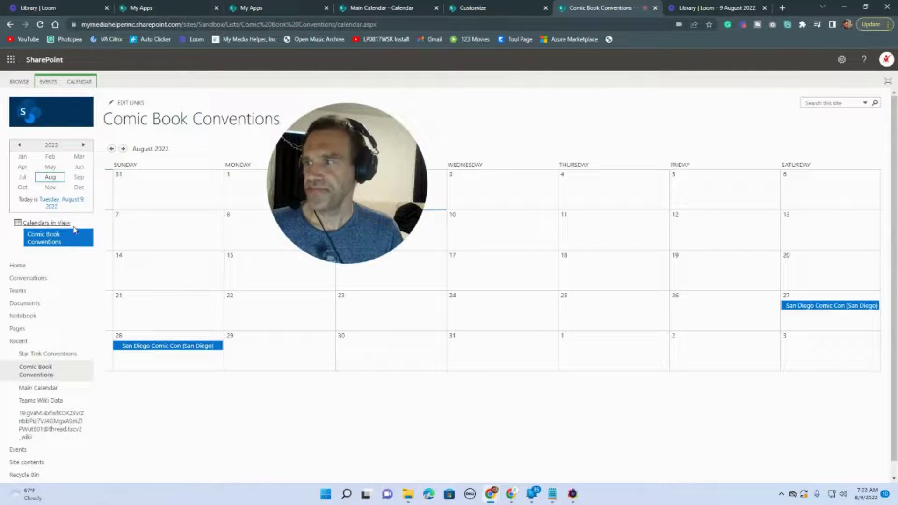
{"action": "left_click", "coordinate": [500, 7]}
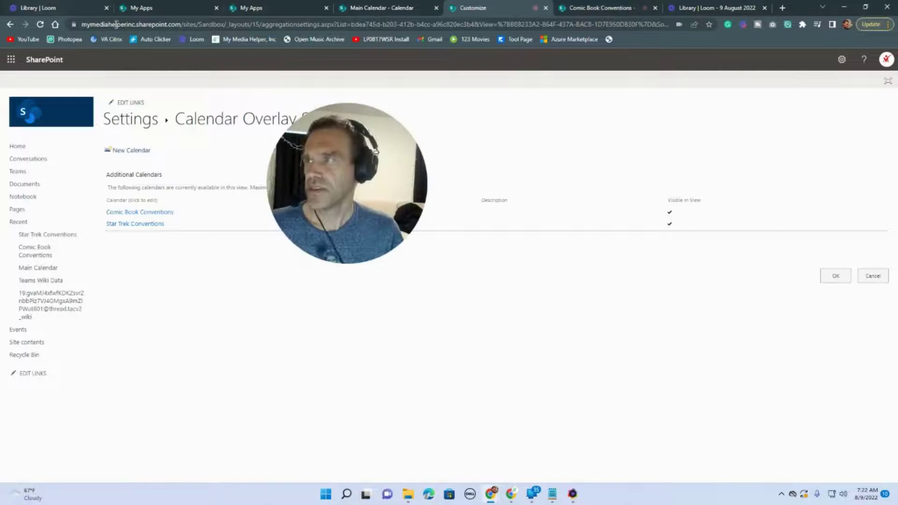
{"action": "left_click", "coordinate": [391, 7]}
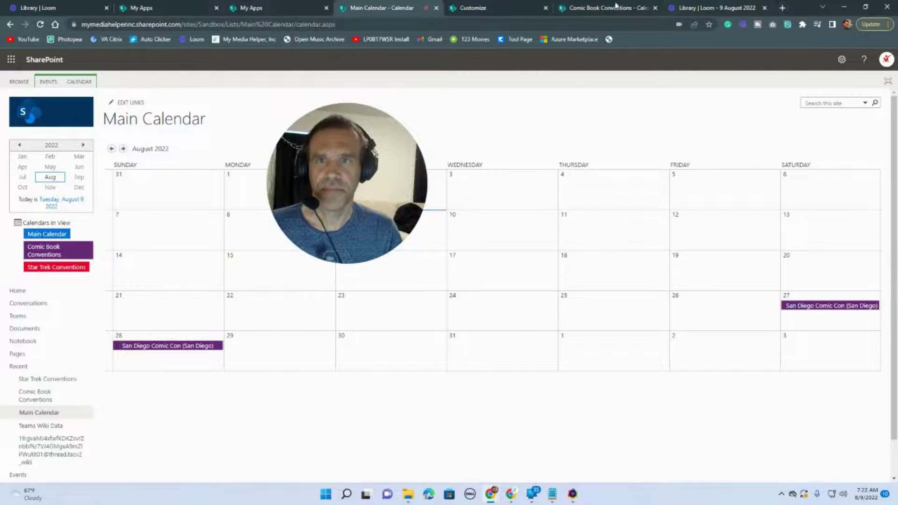
{"action": "left_click", "coordinate": [596, 6]}
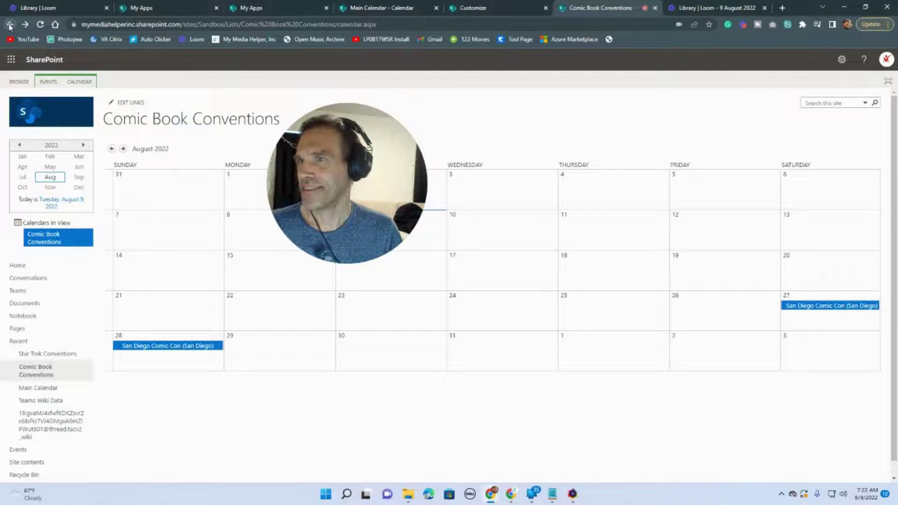
- Start a new Las Vegas Trek Convention event on August 20 in the Star Trek Conventions calendar
{"action": "left_click", "coordinate": [10, 26]}
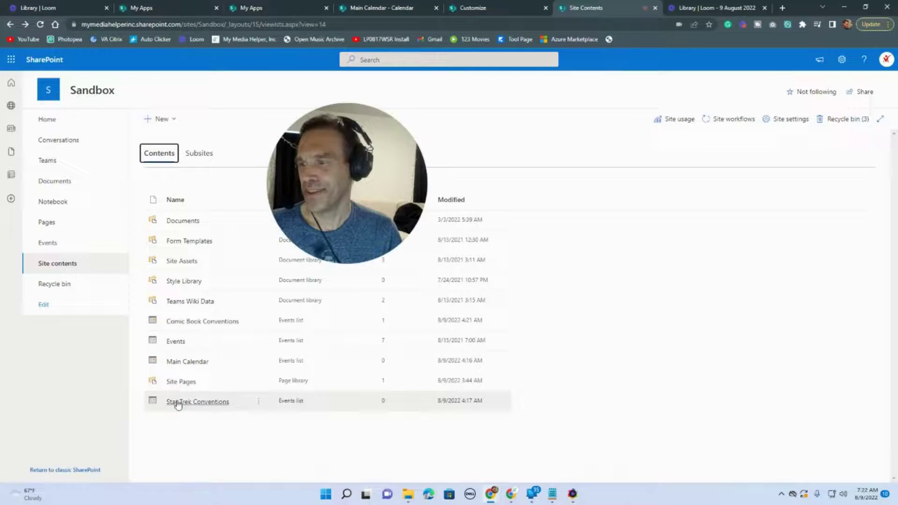
{"action": "left_click", "coordinate": [178, 402]}
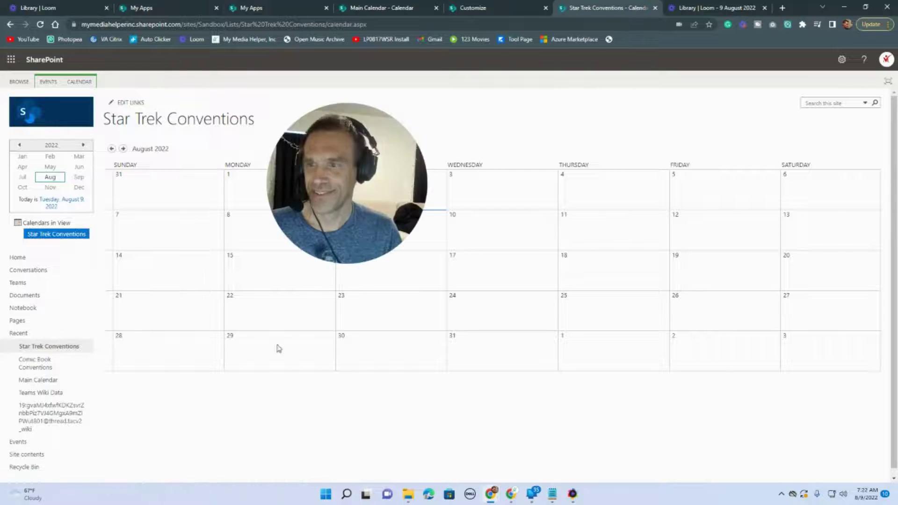
{"action": "left_click", "coordinate": [872, 286]}
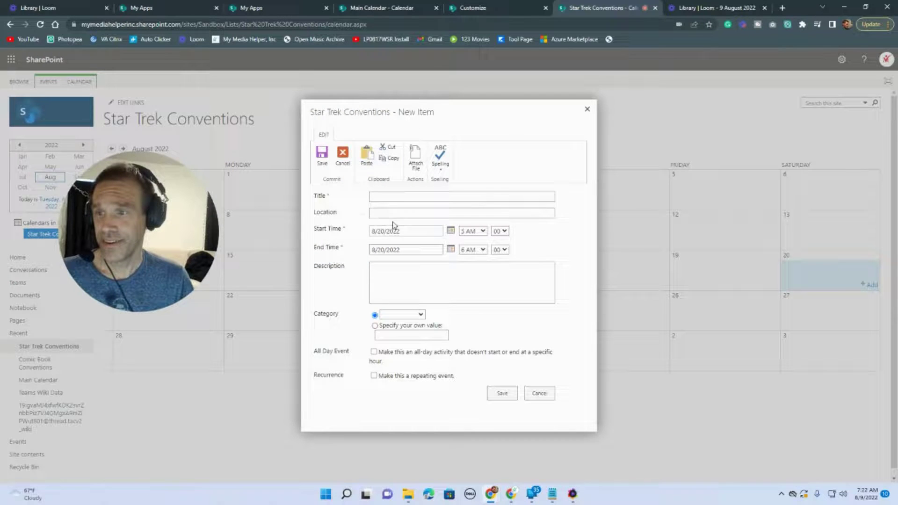
{"action": "left_click", "coordinate": [396, 196]}
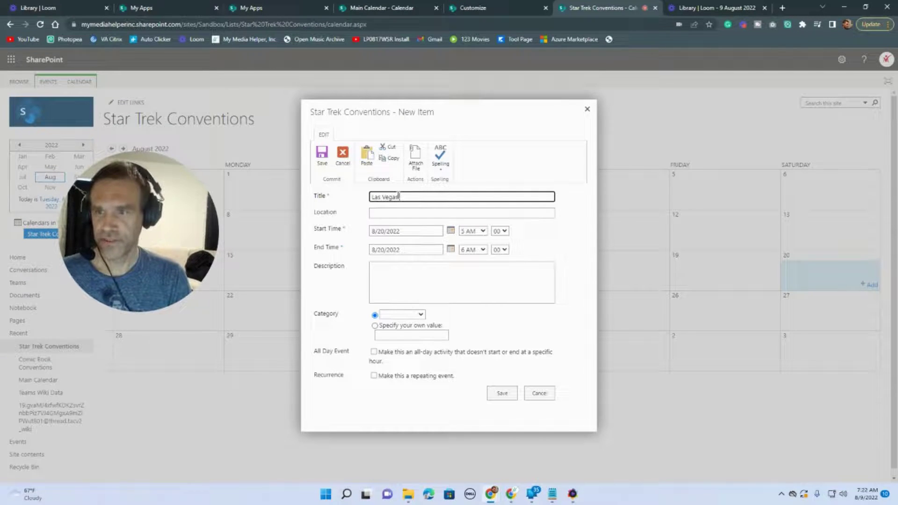
{"action": "type", "text": "Trek Convention"}
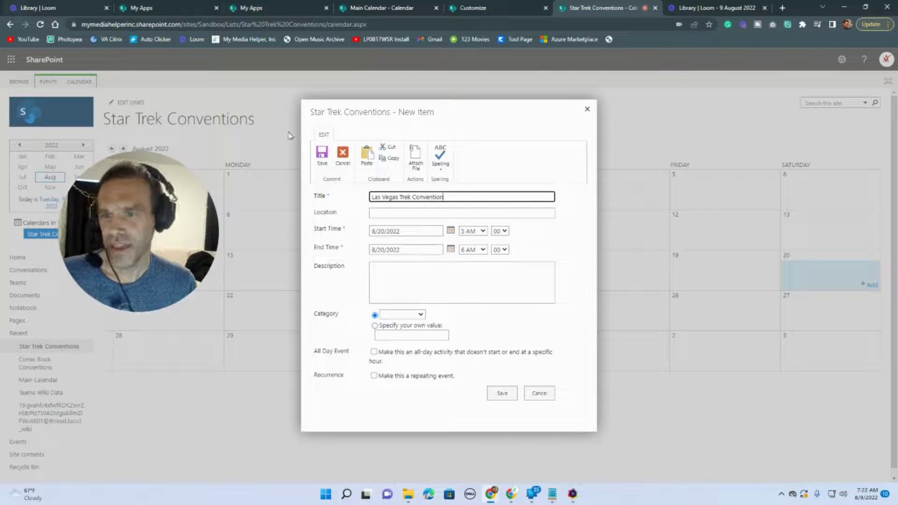
- Set the event to run from 11 AM on 8/20/2022 to 6 PM on 8/21/2022
{"action": "left_click", "coordinate": [472, 231]}
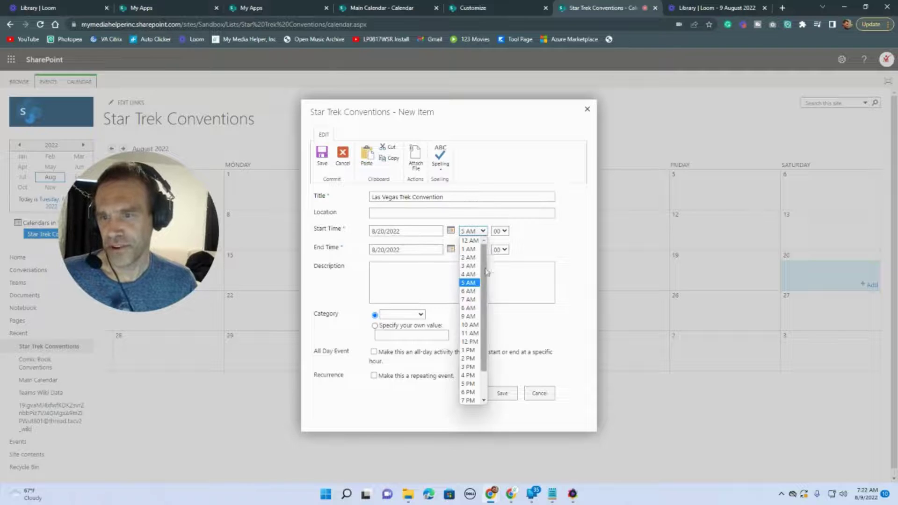
{"action": "left_click", "coordinate": [473, 333]}
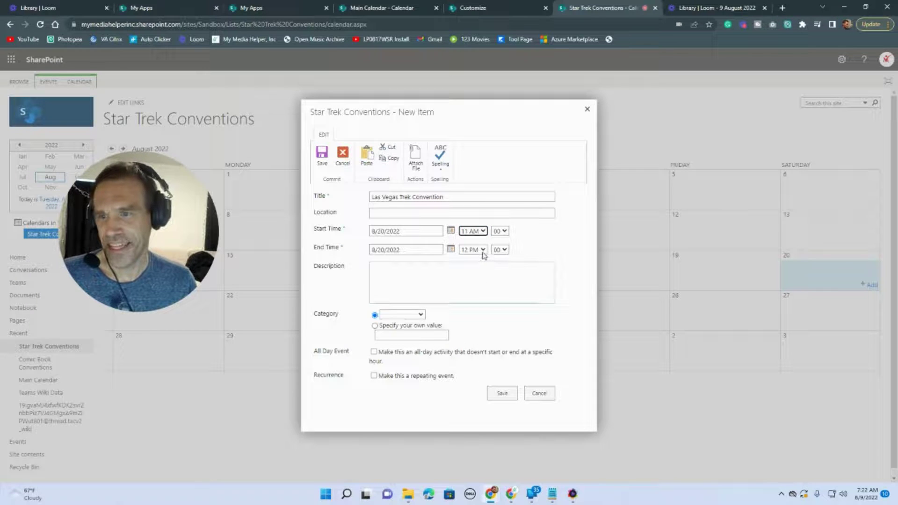
{"action": "left_click", "coordinate": [450, 251]}
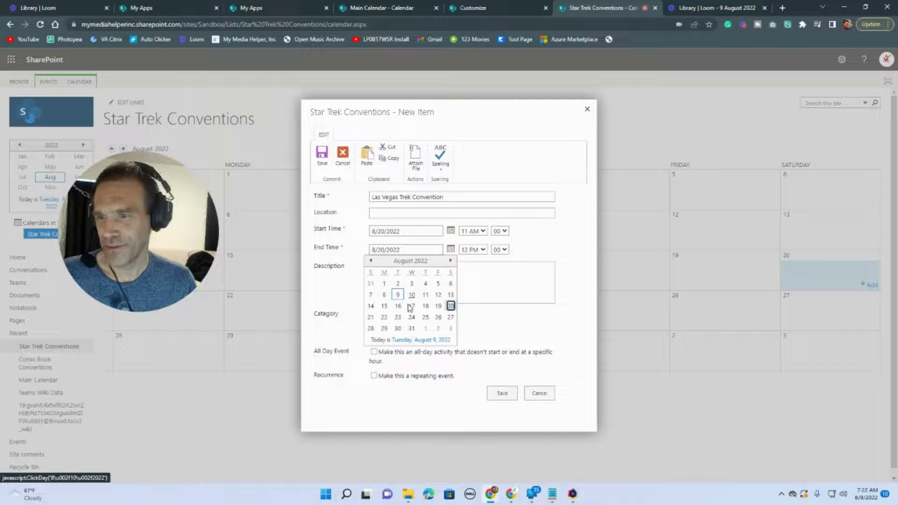
{"action": "left_click", "coordinate": [370, 329]}
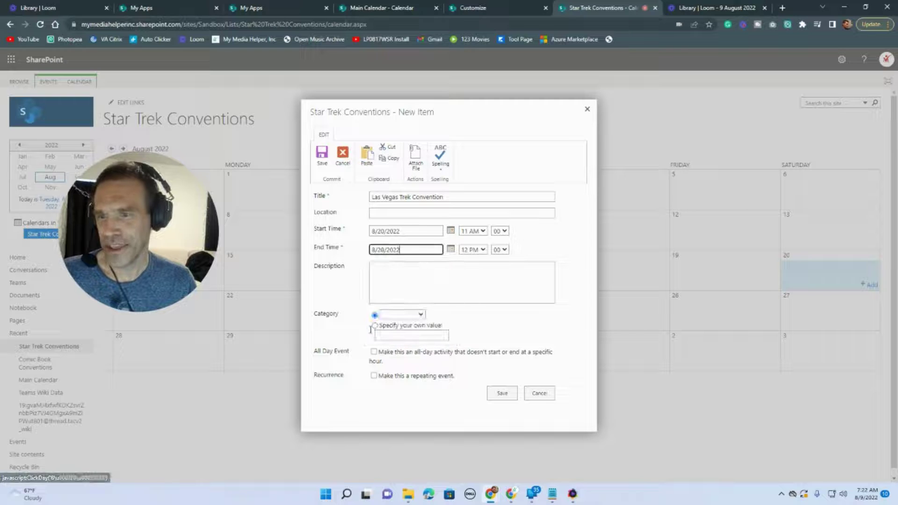
{"action": "left_click", "coordinate": [450, 250]}
{"action": "left_click", "coordinate": [371, 320]}
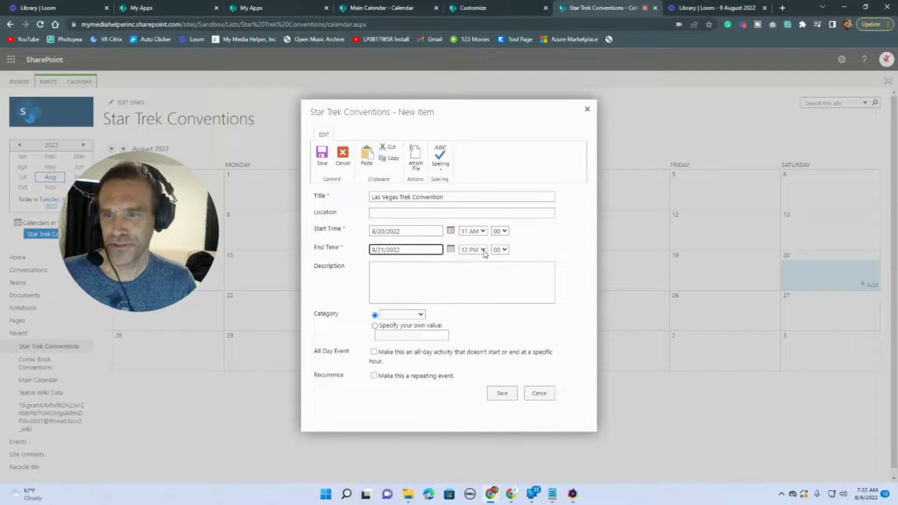
{"action": "left_click", "coordinate": [482, 250]}
{"action": "left_click", "coordinate": [475, 410]}
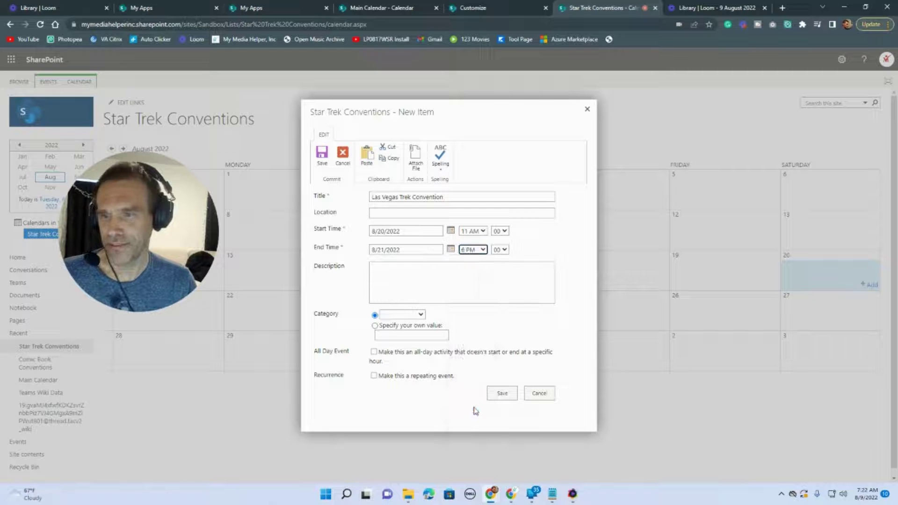
- Set the event category to Get-together
{"action": "left_click", "coordinate": [406, 314]}
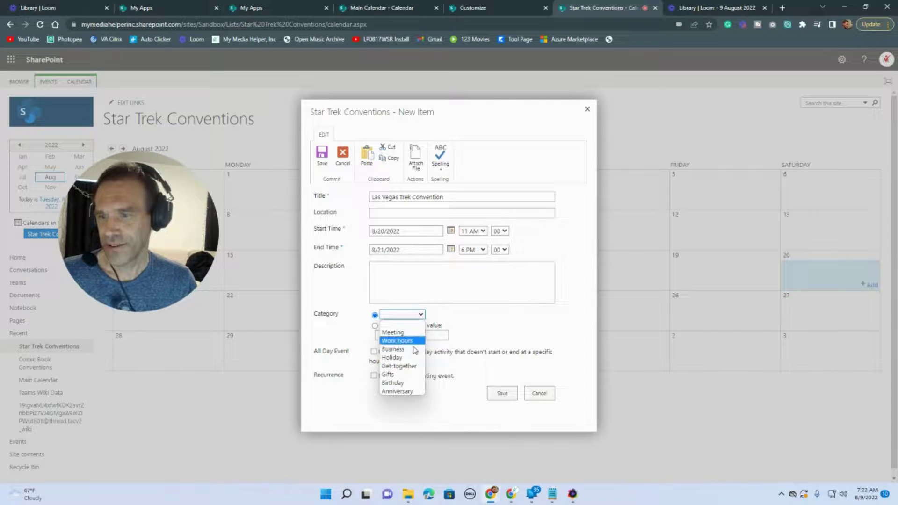
{"action": "left_click", "coordinate": [410, 374]}
{"action": "left_click", "coordinate": [421, 314]}
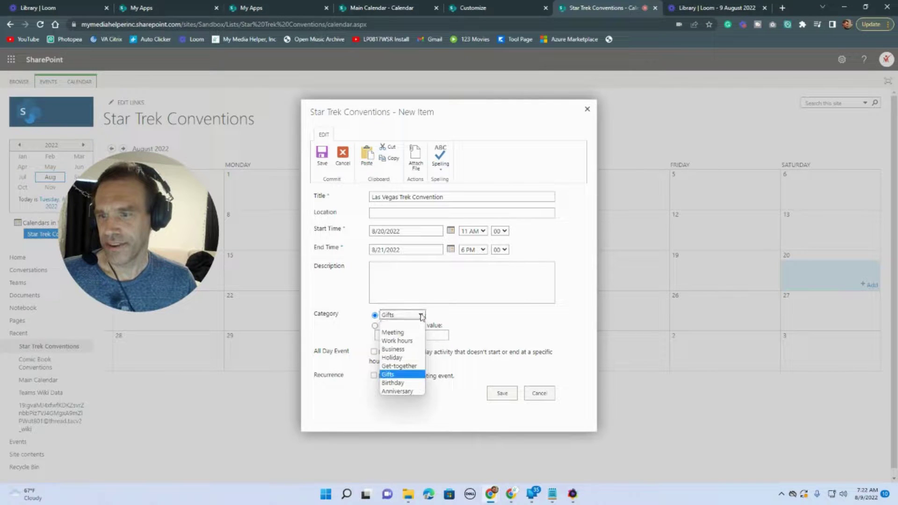
{"action": "left_click", "coordinate": [418, 366]}
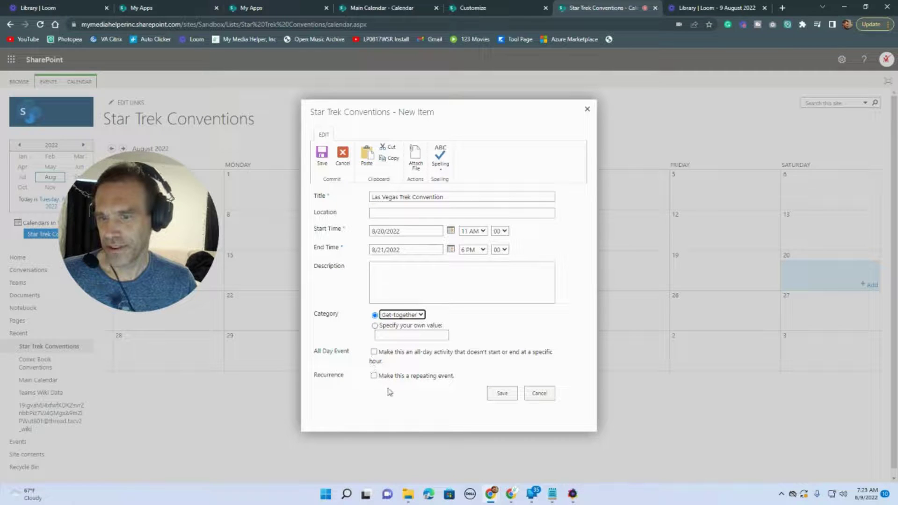
- Save the event, find it in red on the Main Calendar on August 20–21, and open its details
{"action": "left_click", "coordinate": [502, 393]}
{"action": "left_click_drag", "start_coordinate": [154, 209], "coordinate": [159, 318]}
{"action": "left_click", "coordinate": [383, 8]}
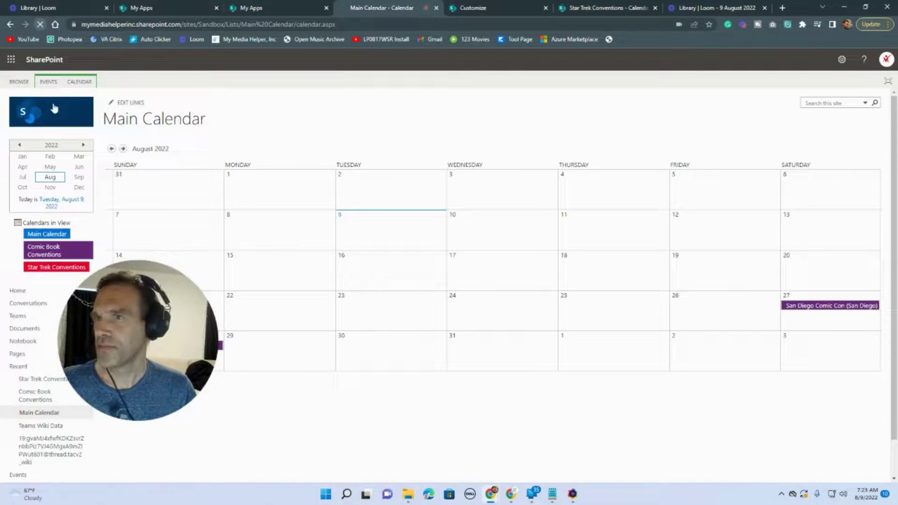
{"action": "left_click_drag", "start_coordinate": [129, 330], "coordinate": [227, 165]}
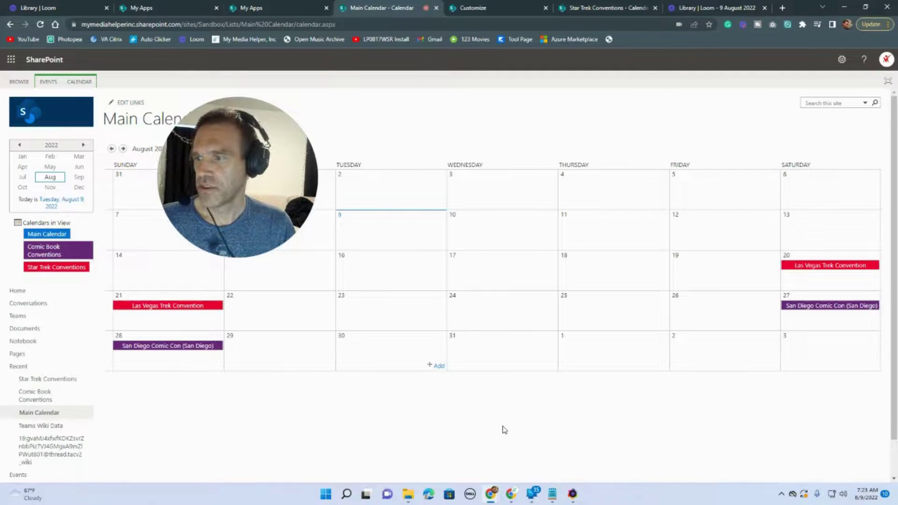
{"action": "left_click_drag", "start_coordinate": [252, 184], "coordinate": [441, 392]}
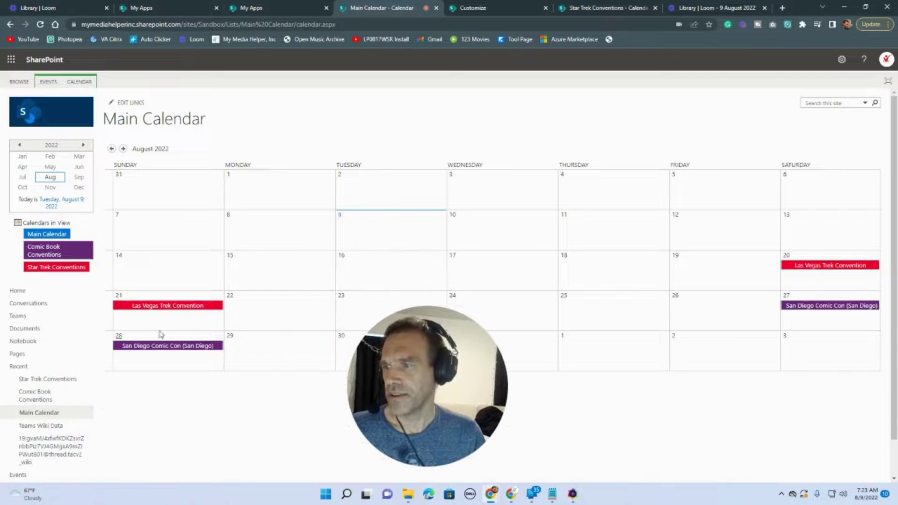
{"action": "left_click", "coordinate": [171, 306]}
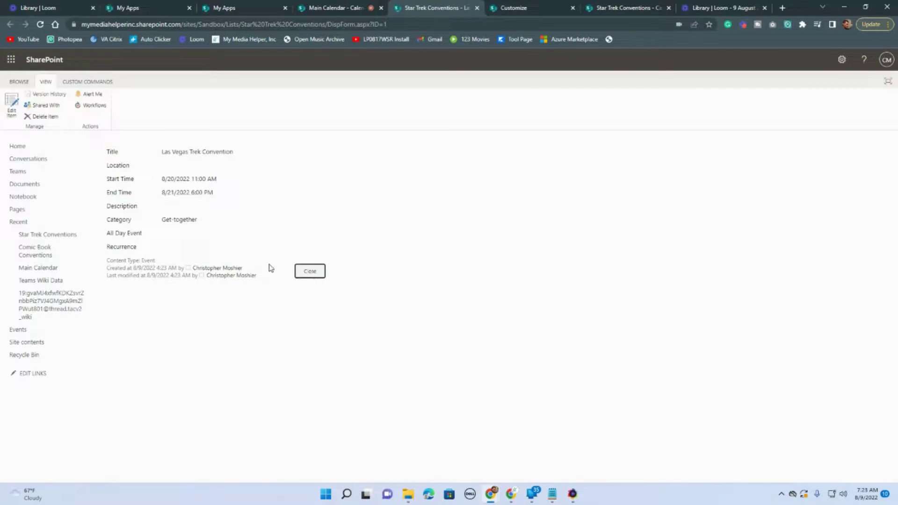
- Edit the Las Vegas Trek Convention event to enter 'Las Vegas' as its location and save
{"action": "left_click", "coordinate": [339, 8]}
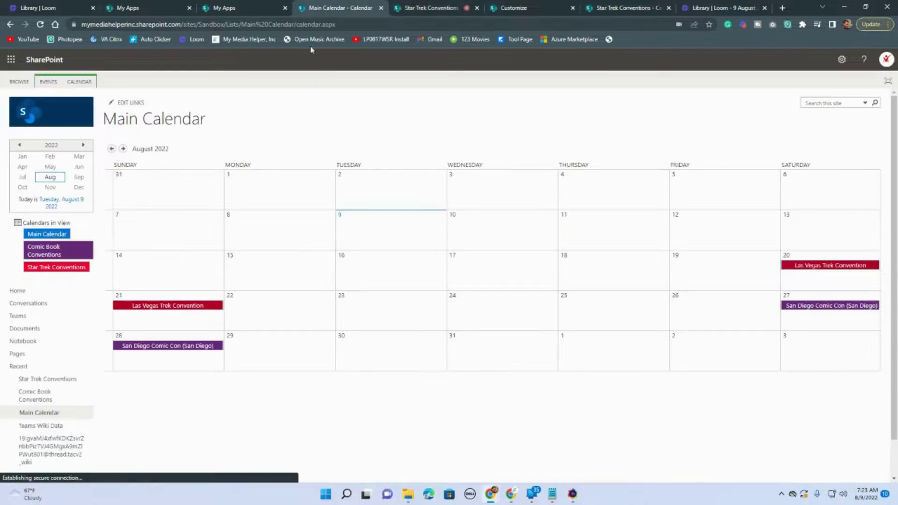
{"action": "left_click", "coordinate": [200, 306]}
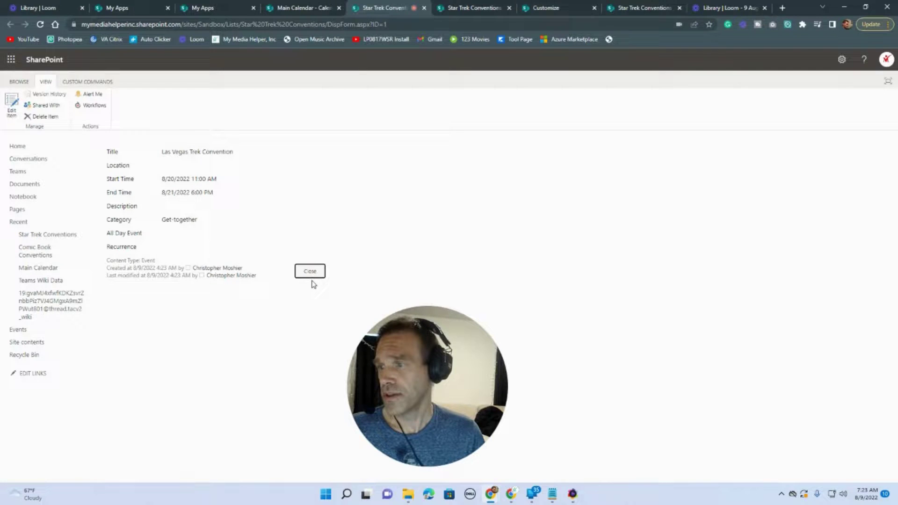
{"action": "left_click", "coordinate": [11, 109]}
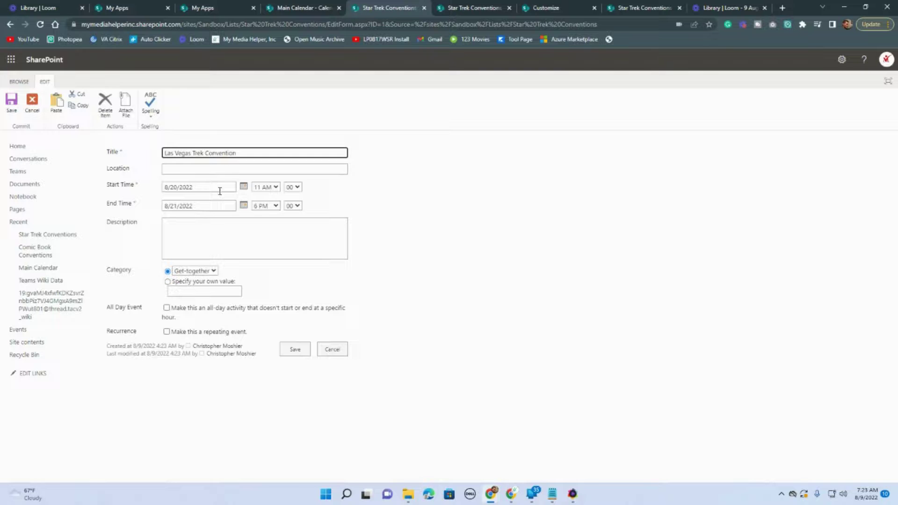
{"action": "left_click", "coordinate": [182, 169]}
{"action": "type", "text": "Las"}
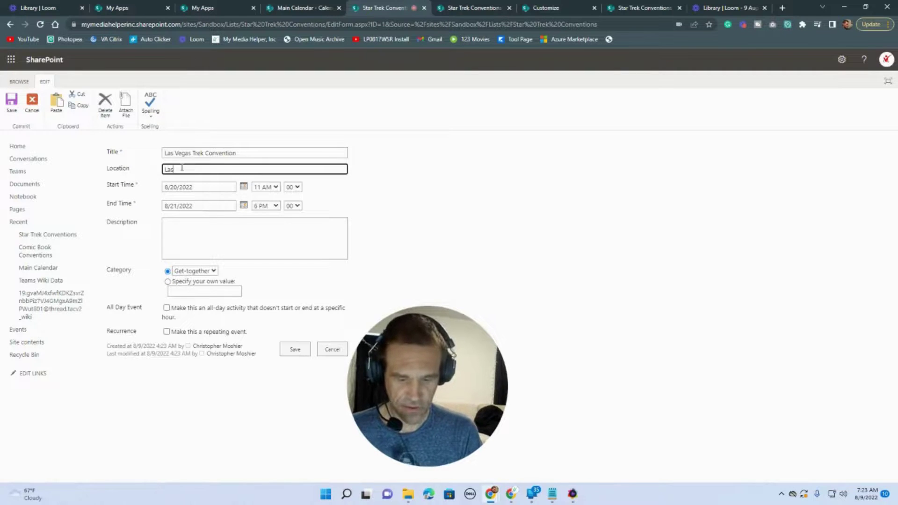
{"action": "type", "text": " Vegas"}
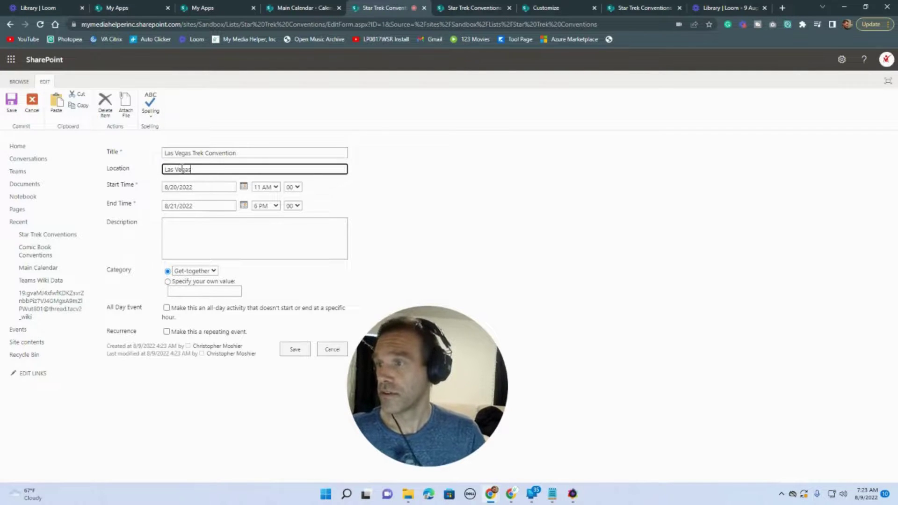
{"action": "left_click", "coordinate": [295, 349]}
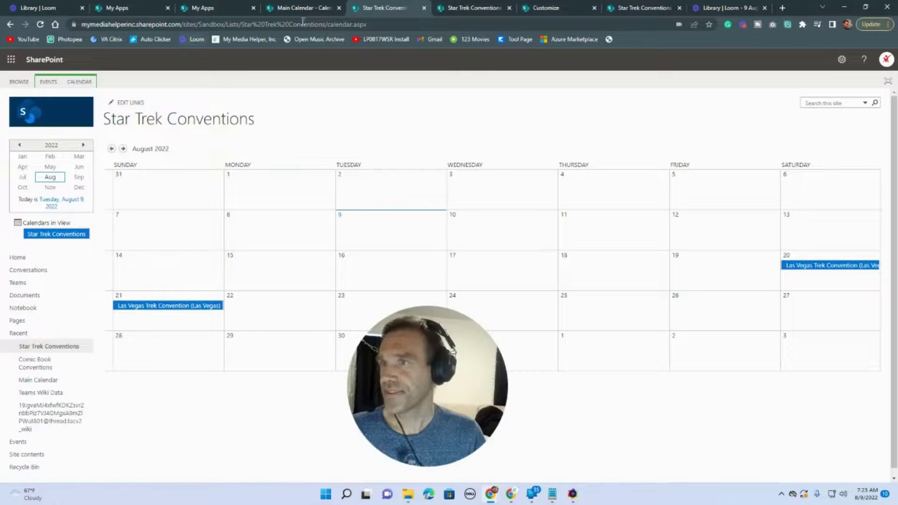
- View the Comic Book Conventions and Star Trek Conventions calendars individually from the Main Calendar
{"action": "left_click", "coordinate": [307, 8]}
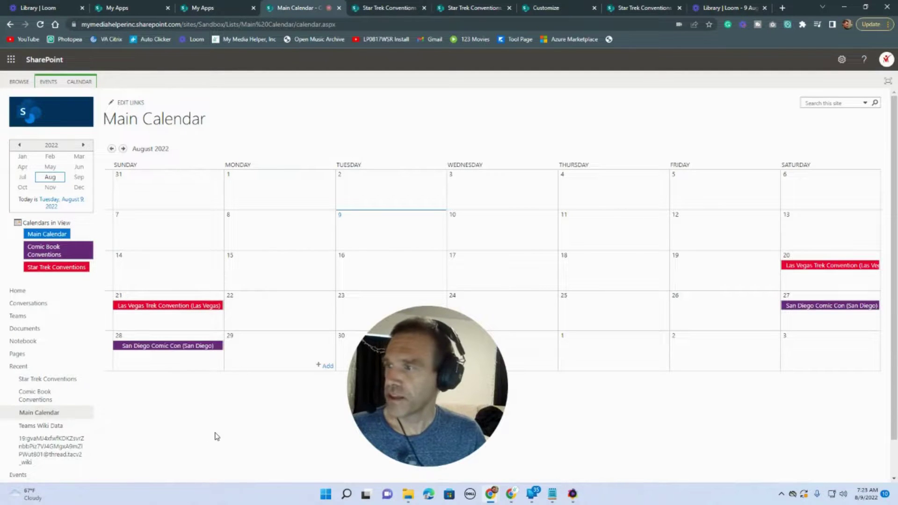
{"action": "left_click", "coordinate": [51, 251]}
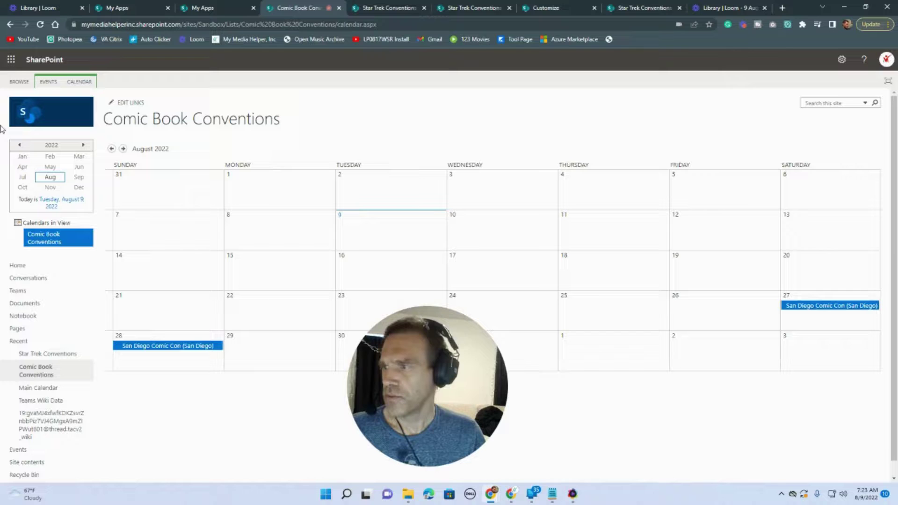
{"action": "left_click", "coordinate": [10, 25]}
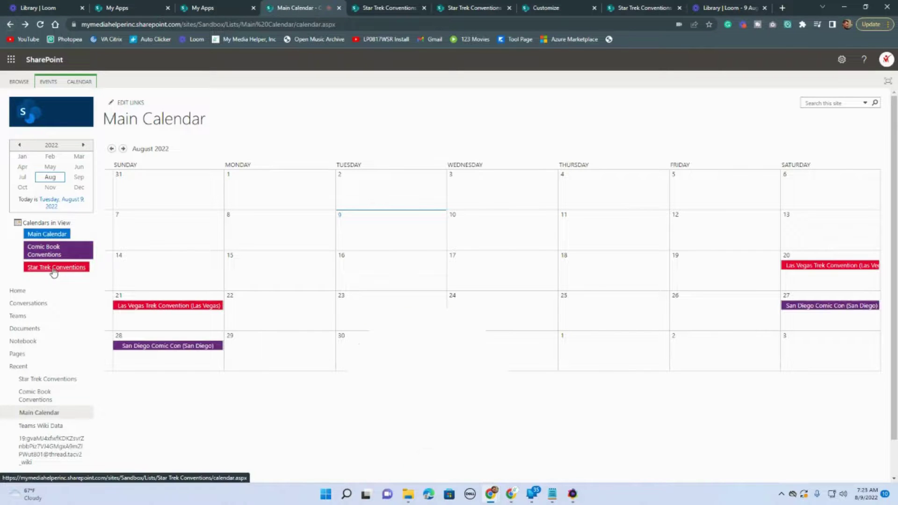
{"action": "left_click", "coordinate": [53, 269]}
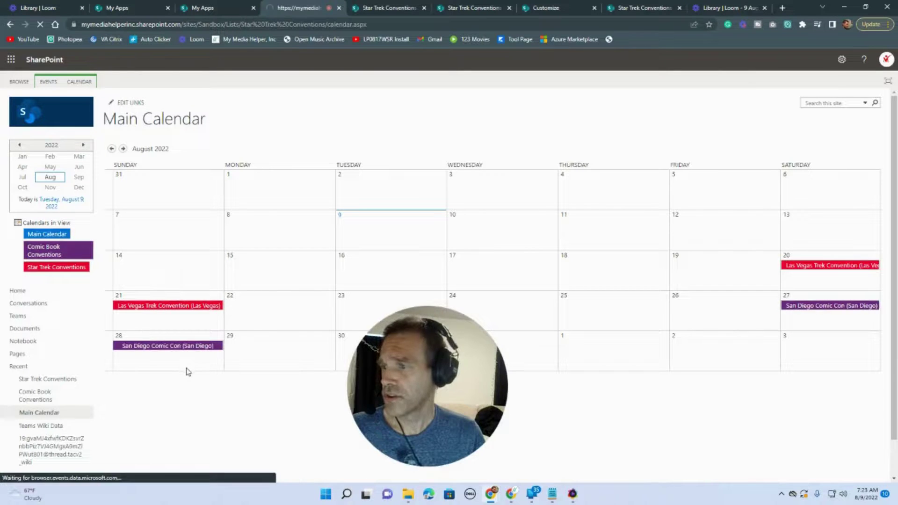
{"action": "left_click", "coordinate": [7, 22]}
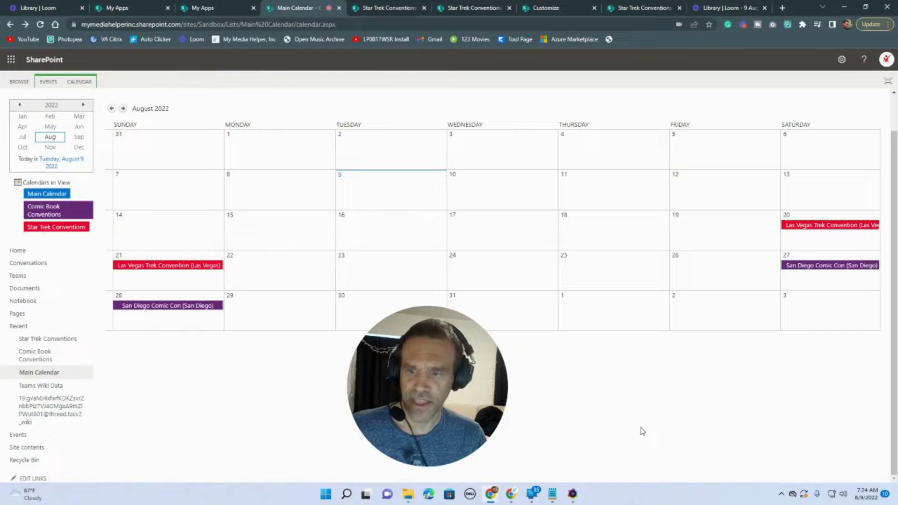
- Open the Comic Book and Star Trek calendars again, then return to the Main Calendar
{"action": "left_click", "coordinate": [35, 360]}
{"action": "left_click", "coordinate": [42, 353]}
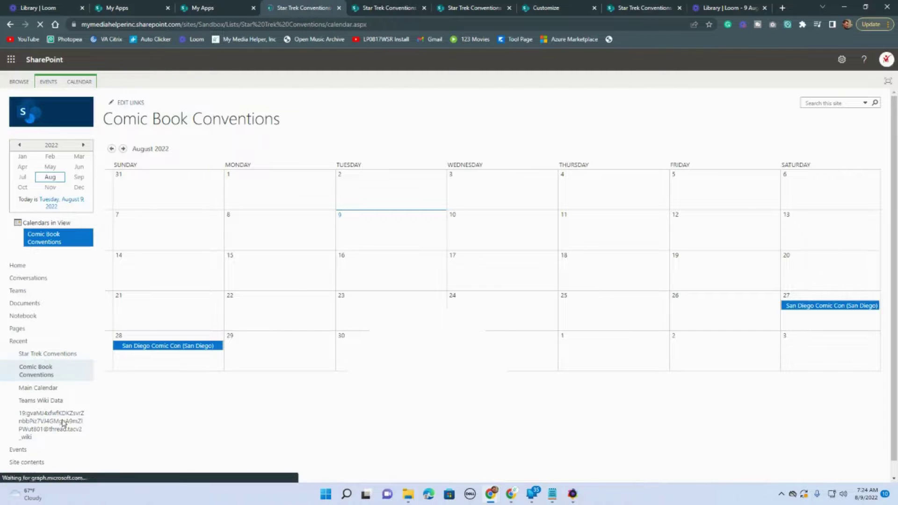
{"action": "left_click", "coordinate": [52, 372]}
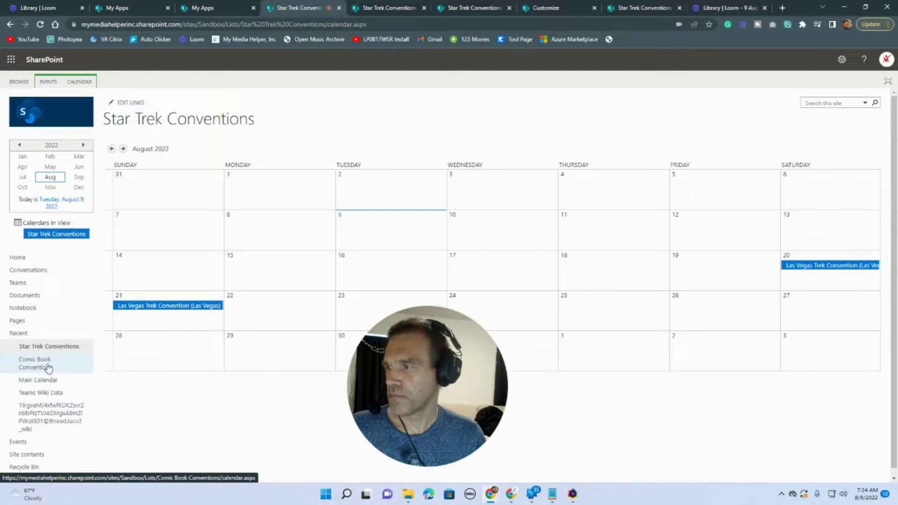
{"action": "left_click", "coordinate": [9, 25]}
{"action": "left_click", "coordinate": [10, 25]}
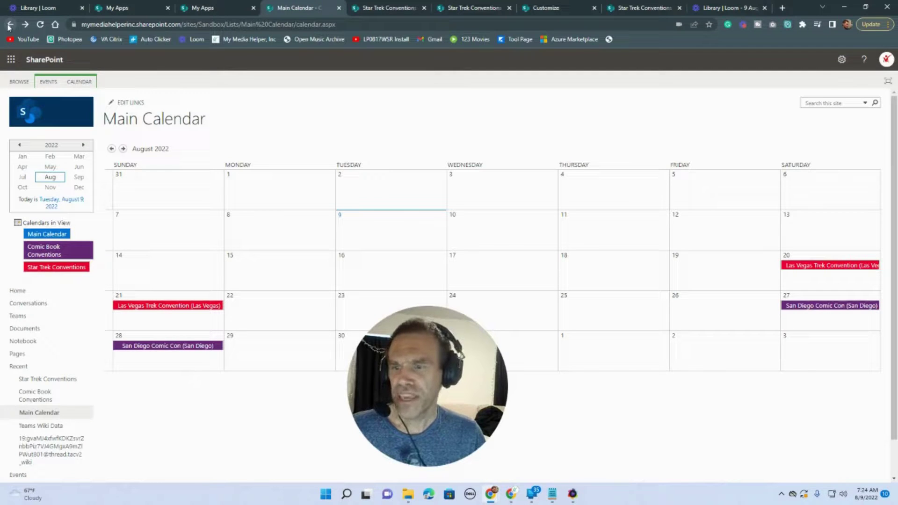
{"action": "left_click", "coordinate": [79, 82]}
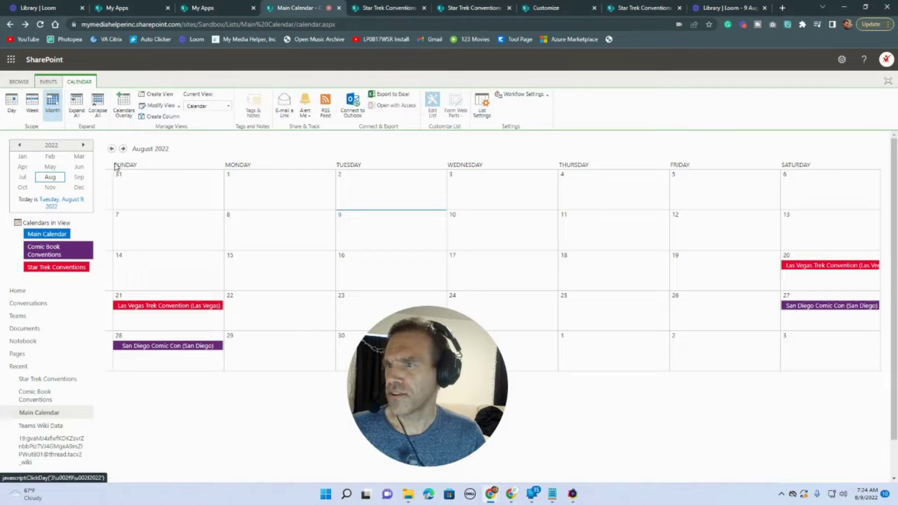